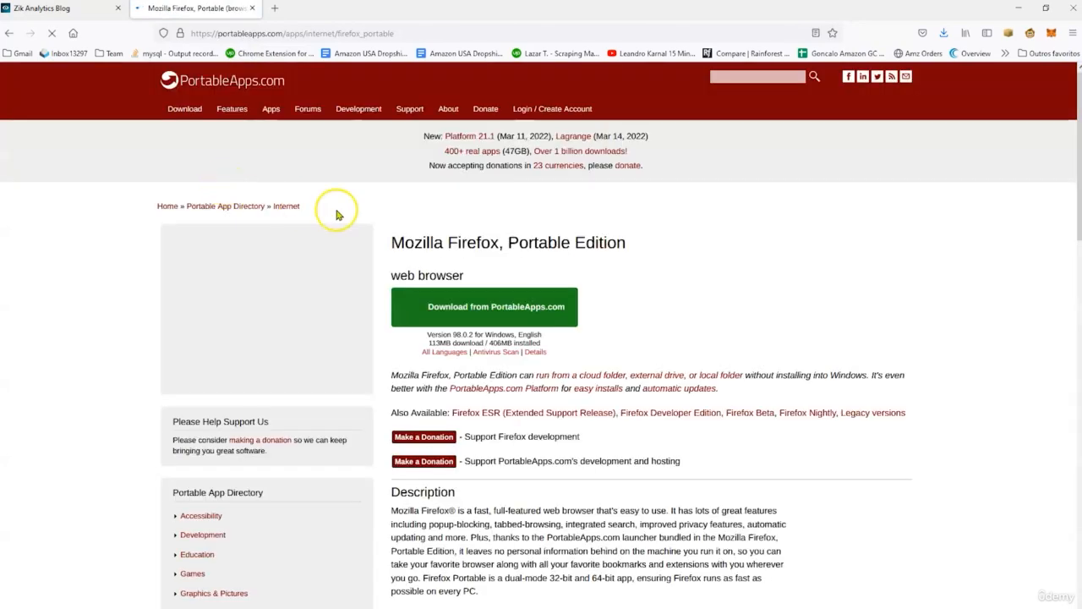
- Download Mozilla Firefox, Portable Edition version 98.0.2 in English from its PortableApps.com page
{"action": "left_click", "coordinate": [524, 311]}
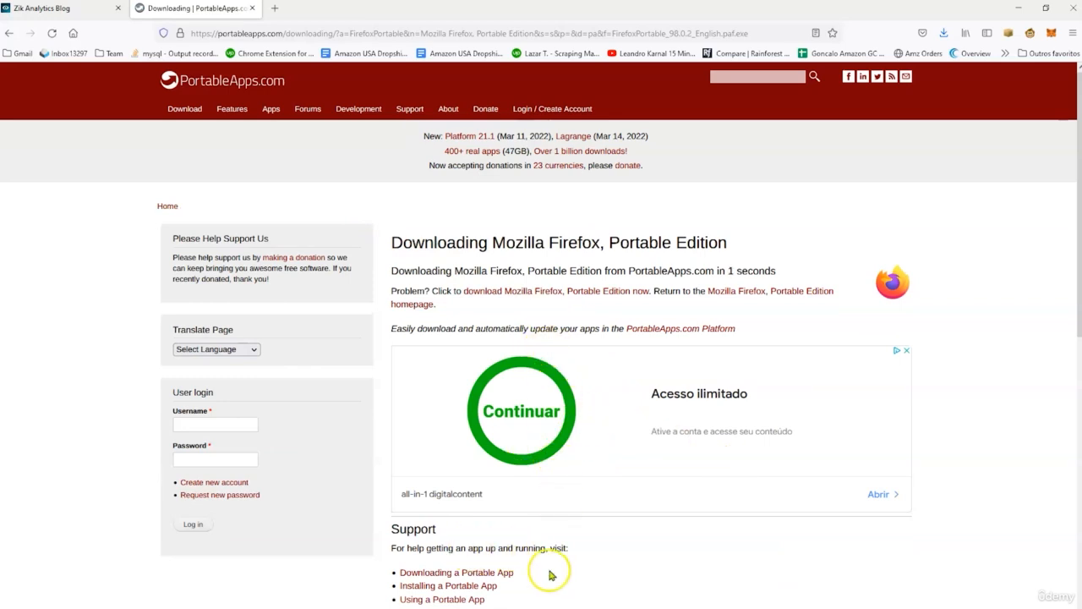
{"action": "scroll", "coordinate": [550, 573], "scroll_direction": "down", "scroll_amount": 1}
{"action": "scroll", "coordinate": [519, 506], "scroll_direction": "up", "scroll_amount": 1}
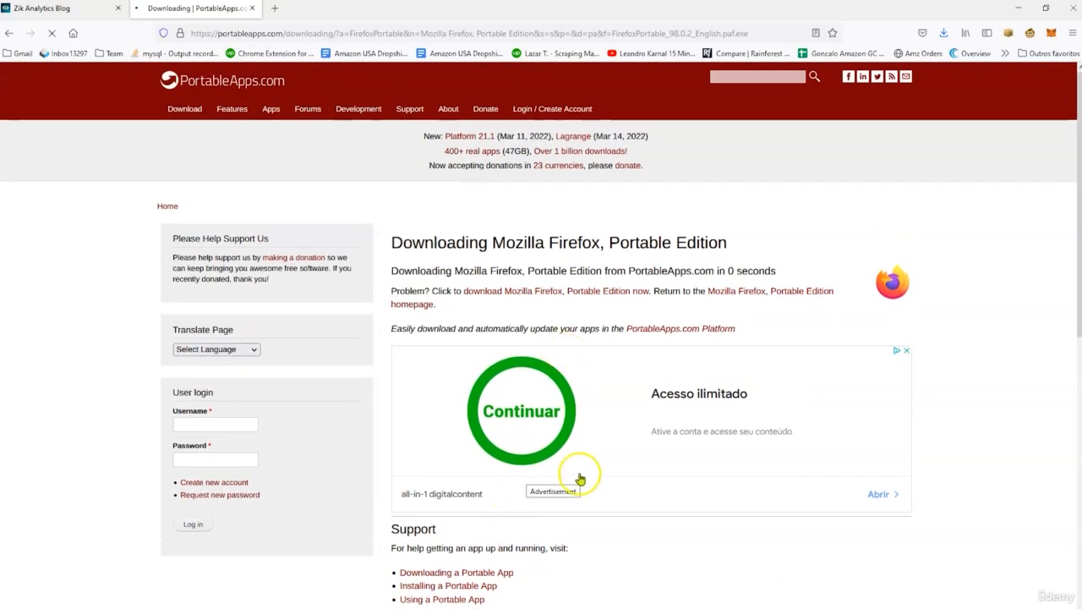
{"action": "scroll", "coordinate": [580, 479], "scroll_direction": "down", "scroll_amount": 2}
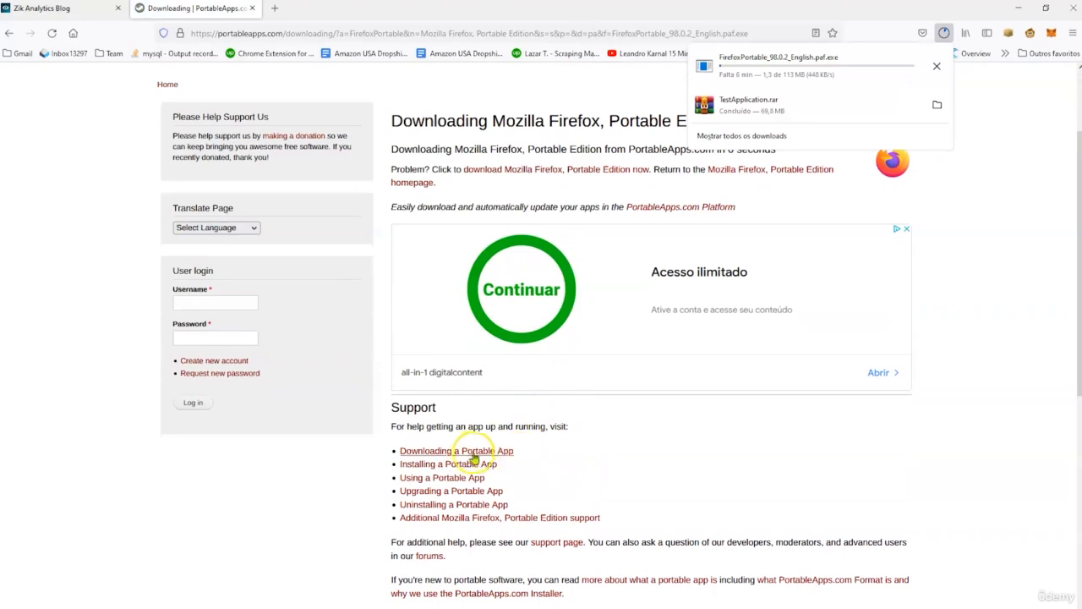
- Open the "Downloading a Portable App" support topic and look over its download guidelines
{"action": "left_click", "coordinate": [471, 452]}
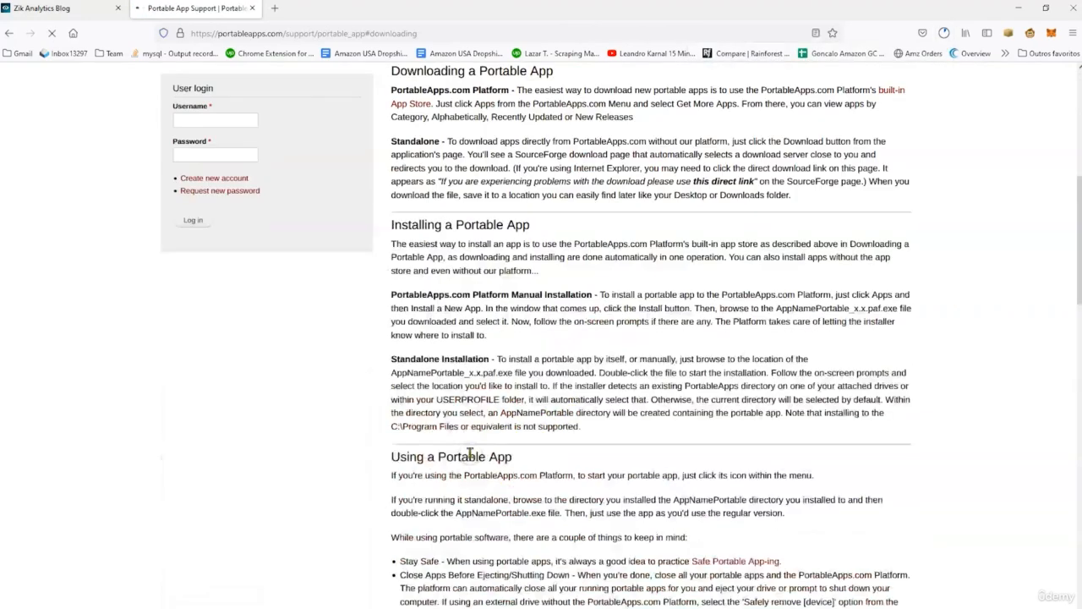
{"action": "scroll", "coordinate": [469, 440], "scroll_direction": "up", "scroll_amount": 5}
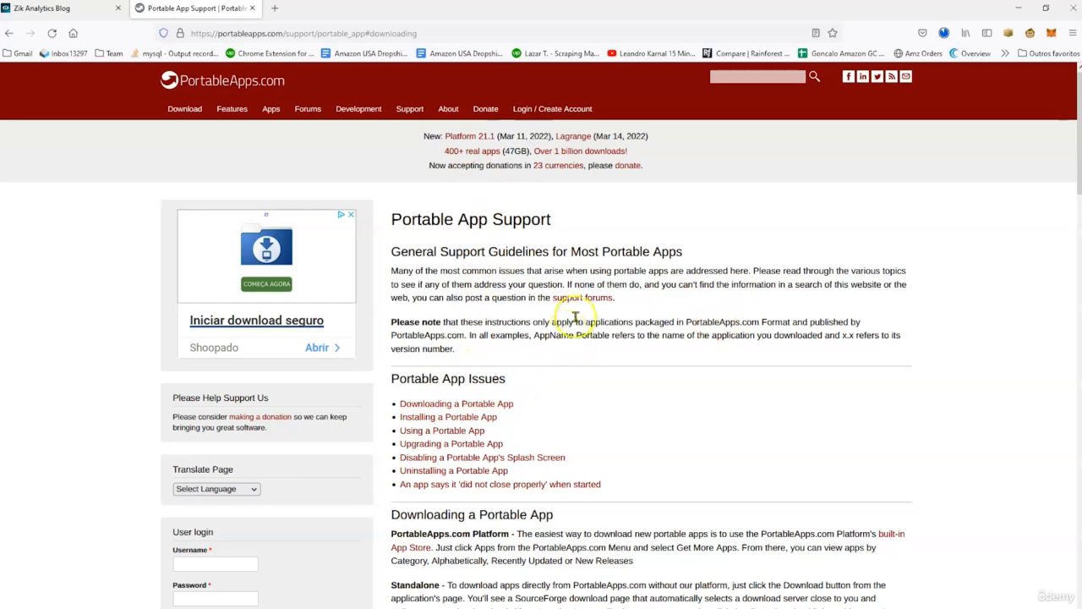
{"action": "left_click", "coordinate": [464, 406]}
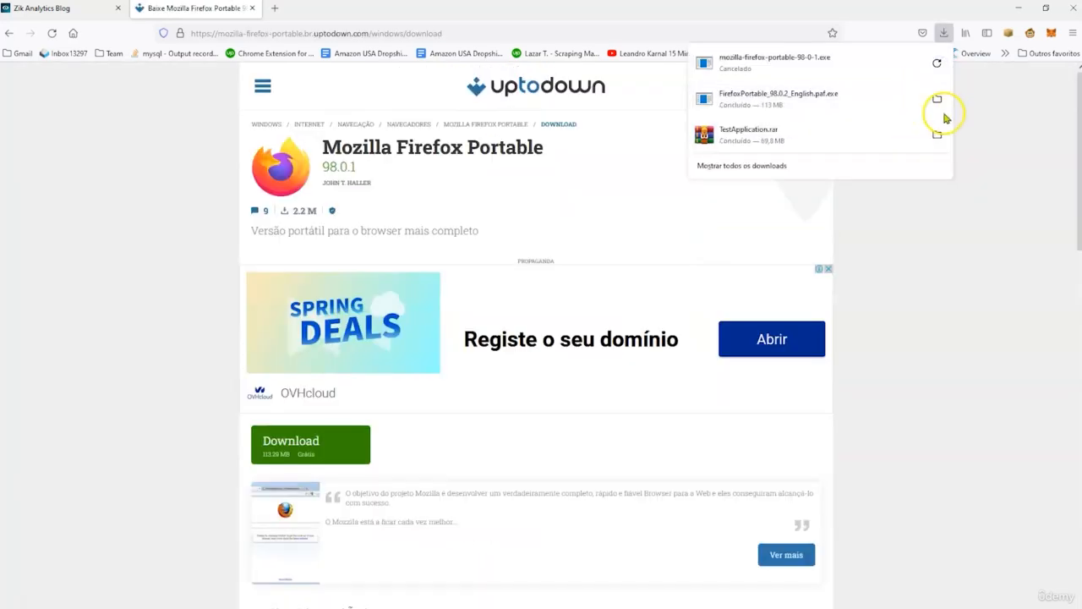
- Show the downloaded FirefoxPortable_98.0.2_English.paf.exe in its folder and launch the installer
{"action": "left_click", "coordinate": [937, 99]}
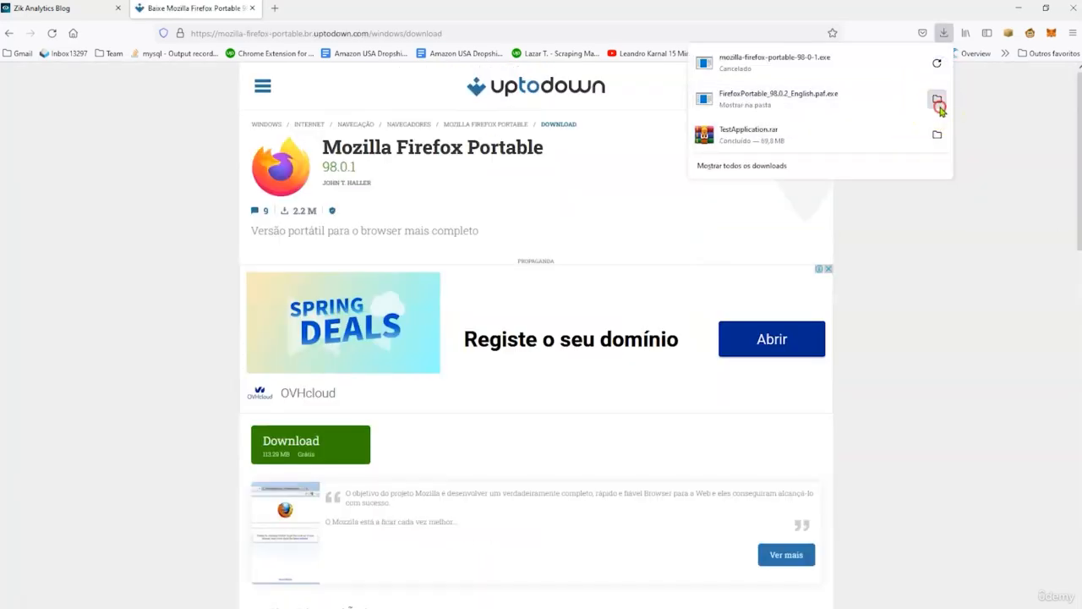
{"action": "right_click", "coordinate": [940, 110]}
{"action": "left_click", "coordinate": [940, 110]}
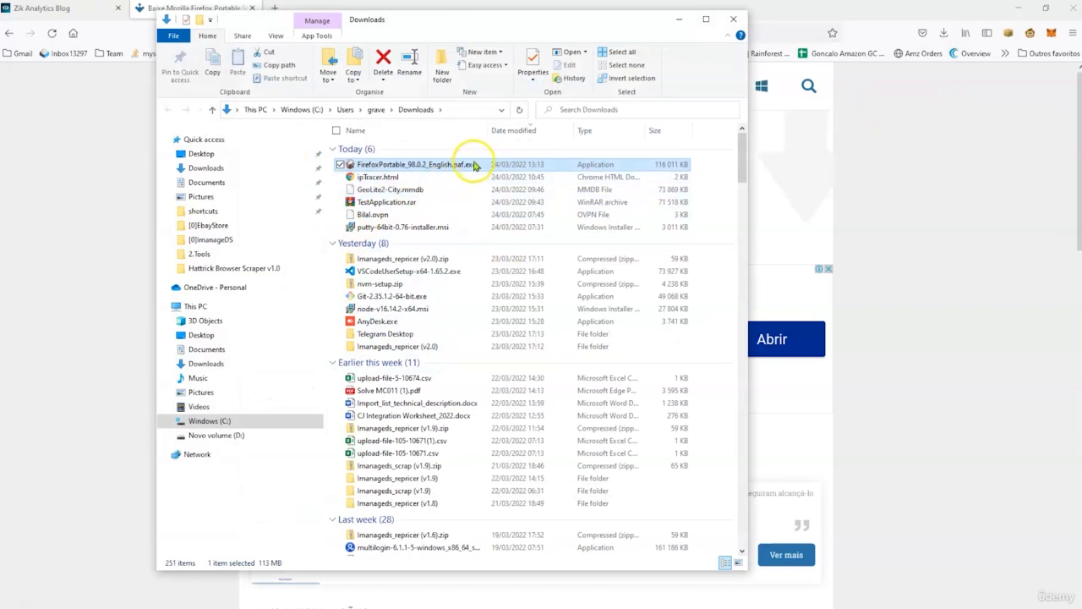
{"action": "right_click", "coordinate": [476, 164]}
{"action": "left_click", "coordinate": [261, 406]}
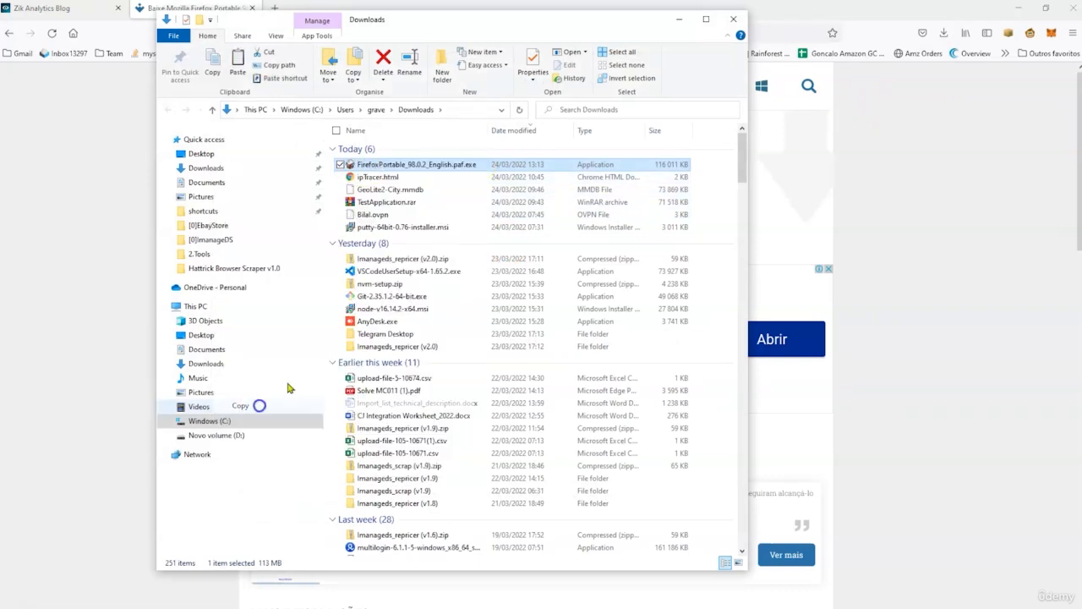
{"action": "left_click", "coordinate": [359, 169]}
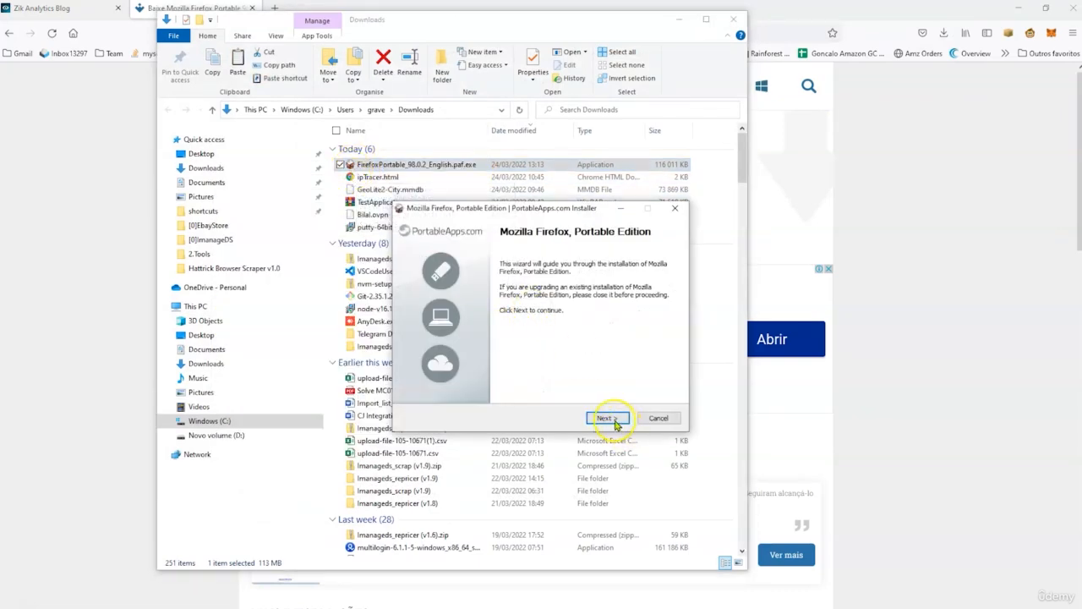
- Set the installer's destination to a new folder under Desktop\Main, entering zikCoruse as the folder name, and start the installation
{"action": "left_click", "coordinate": [607, 419]}
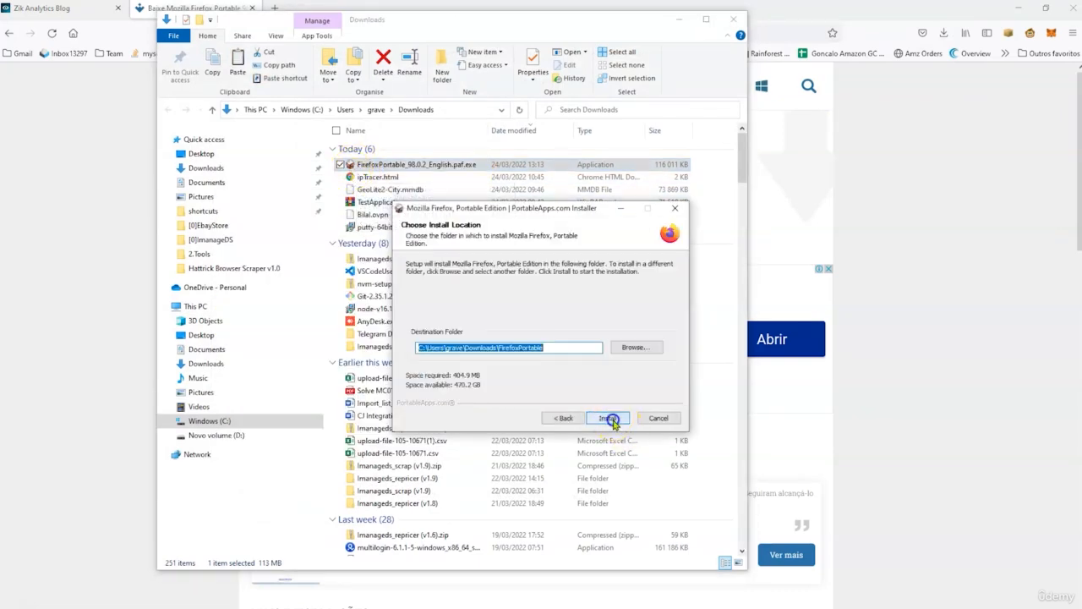
{"action": "left_click", "coordinate": [639, 351]}
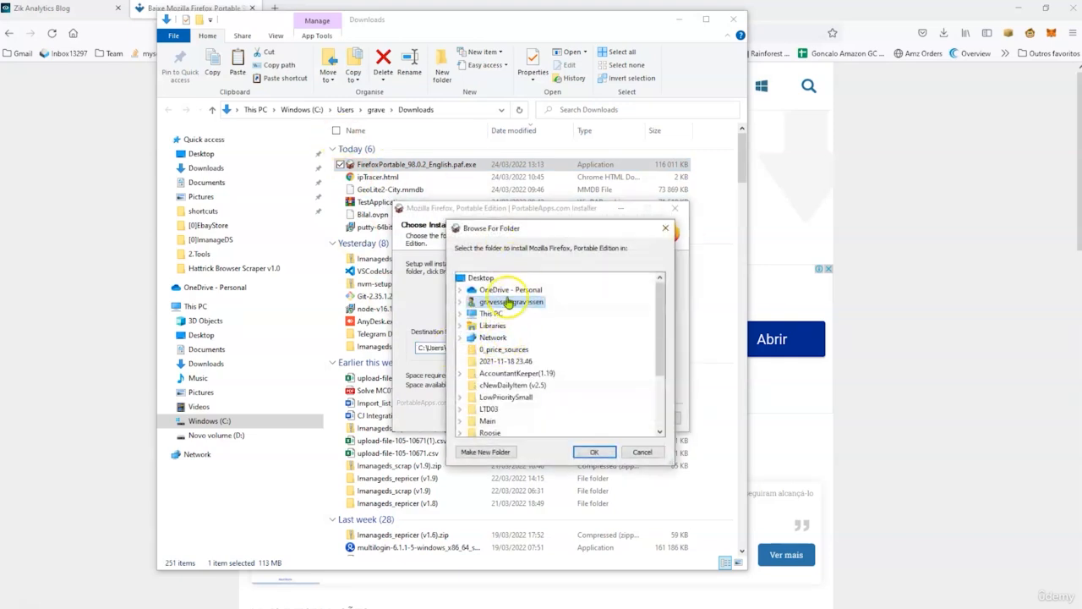
{"action": "left_click", "coordinate": [486, 451]}
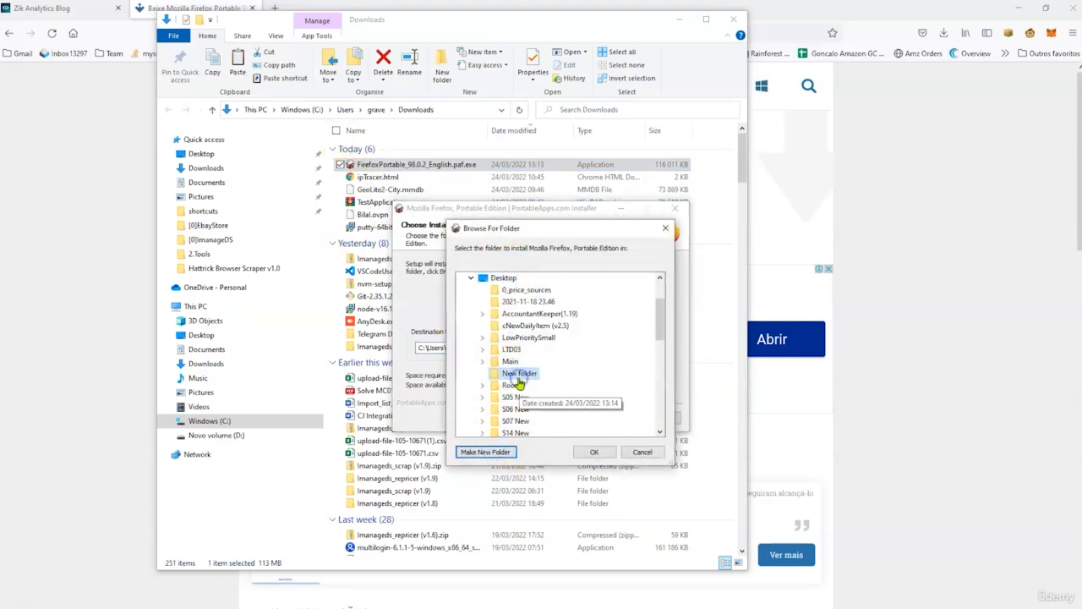
{"action": "left_click", "coordinate": [483, 360]}
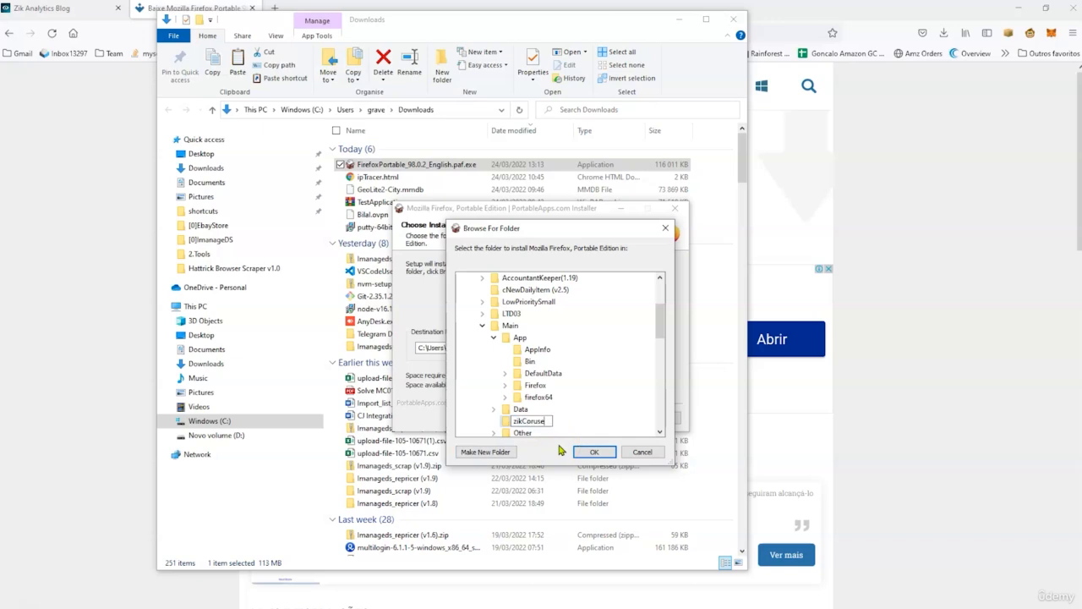
{"action": "left_click", "coordinate": [594, 452]}
{"action": "left_click", "coordinate": [599, 421]}
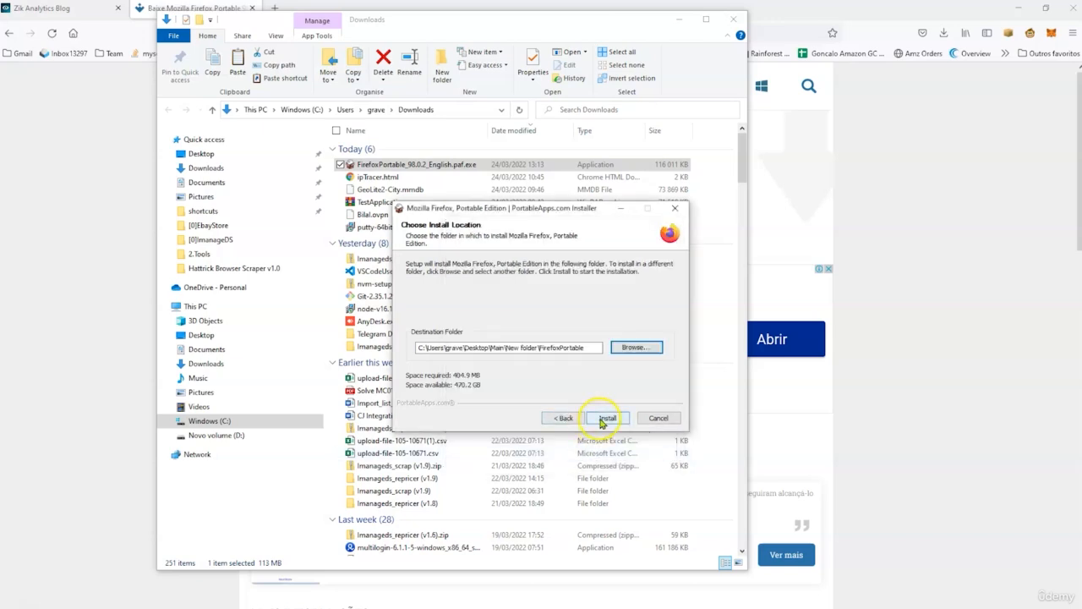
{"action": "left_click", "coordinate": [601, 419]}
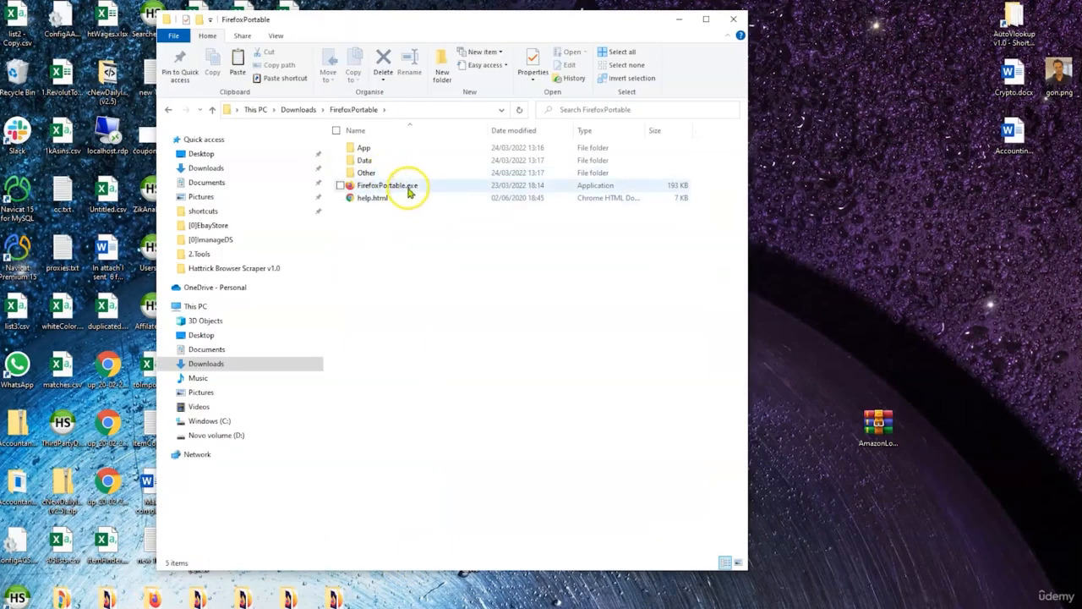
- Launch FirefoxPortable.exe and search the web in it for "ipburget pluggin", accepting Google's cookie notice
{"action": "left_click", "coordinate": [408, 188]}
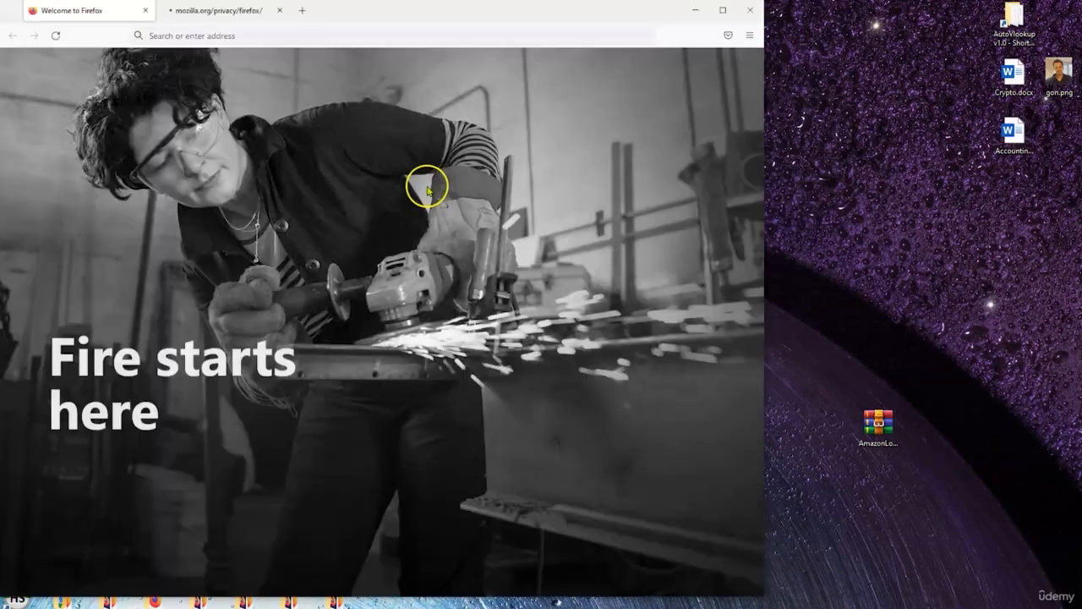
{"action": "left_click", "coordinate": [280, 34]}
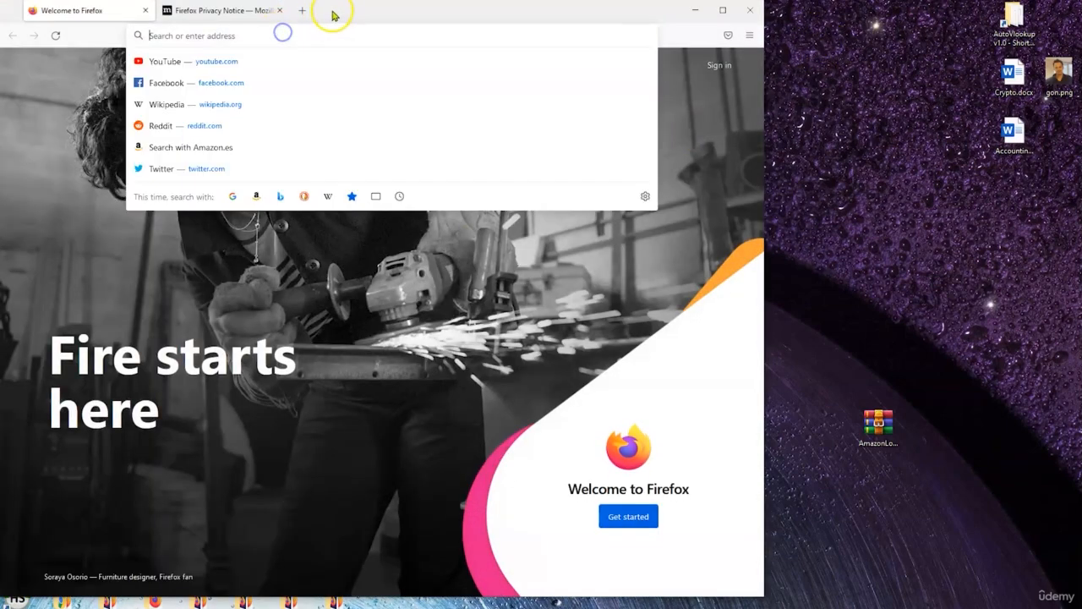
{"action": "left_click_drag", "start_coordinate": [333, 12], "coordinate": [414, 68]}
{"action": "type", "text": "ipb"}
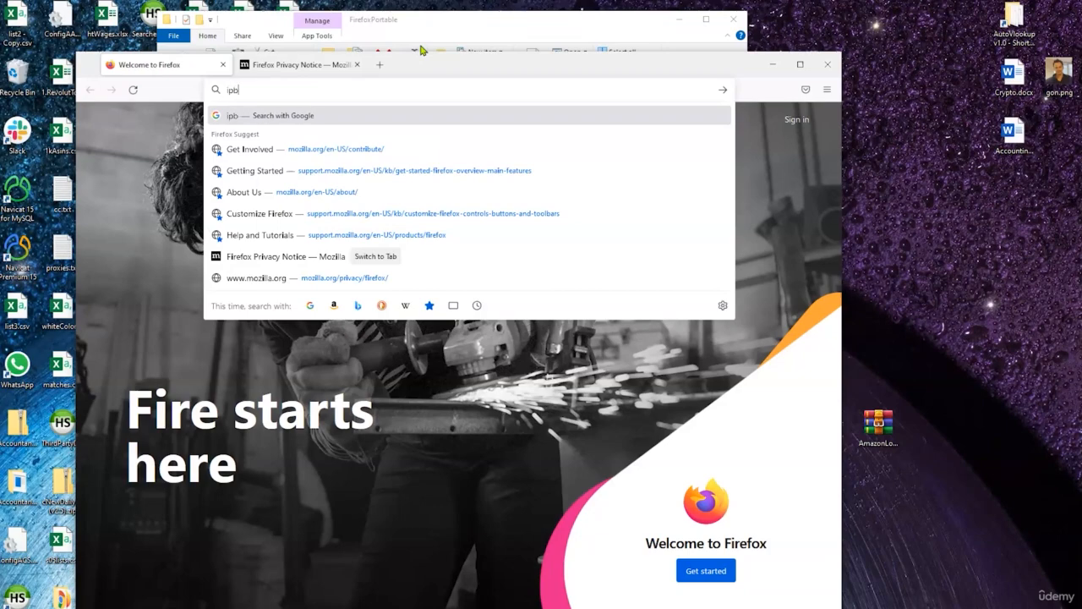
{"action": "type", "text": "urget"}
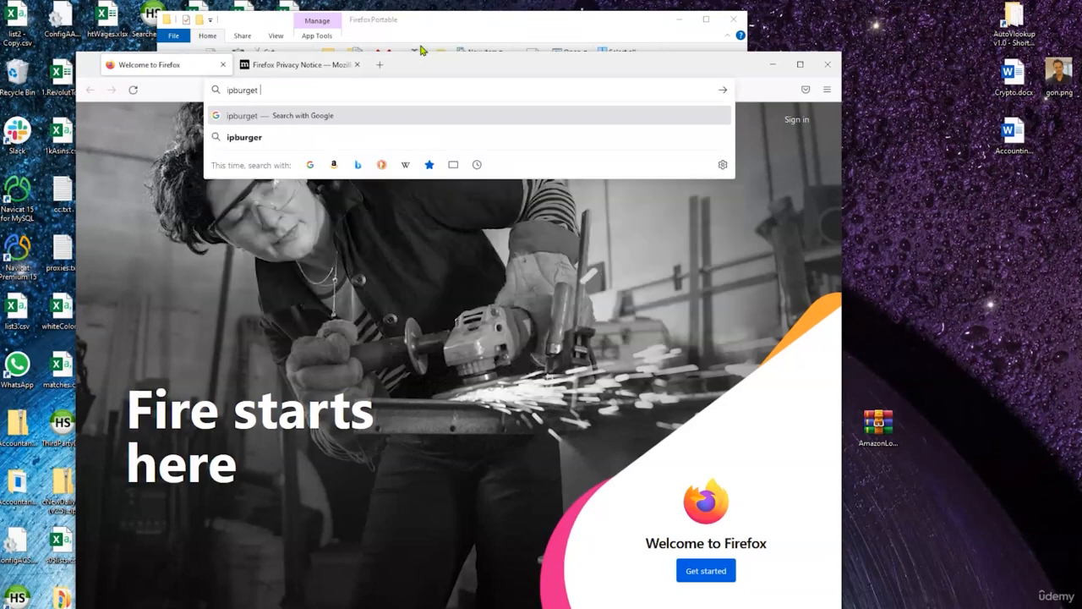
{"action": "type", "text": " pluggin"}
{"action": "key", "text": "Return"}
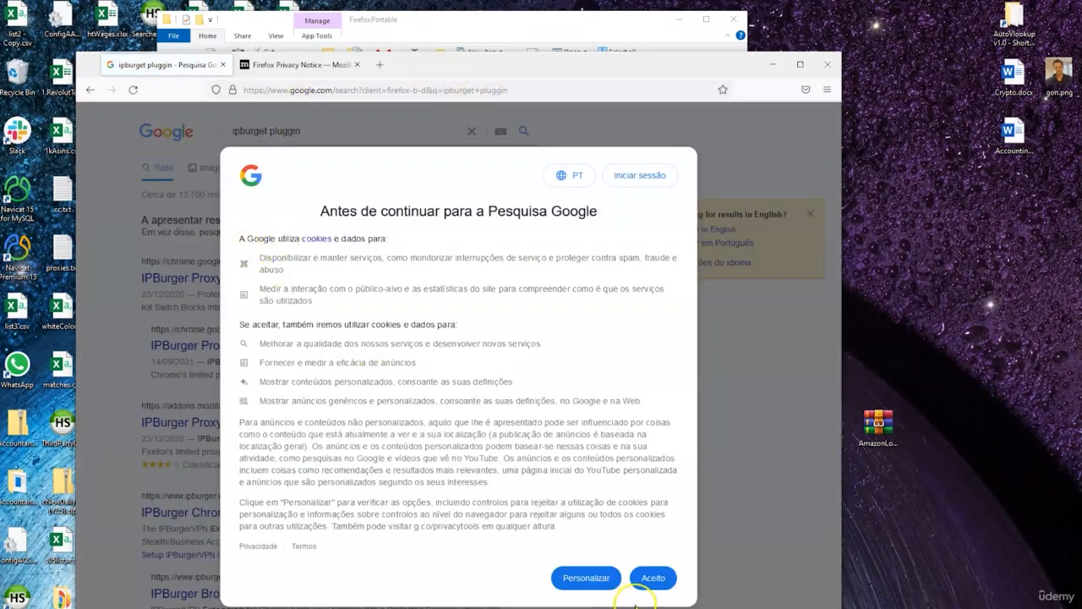
{"action": "left_click", "coordinate": [651, 578]}
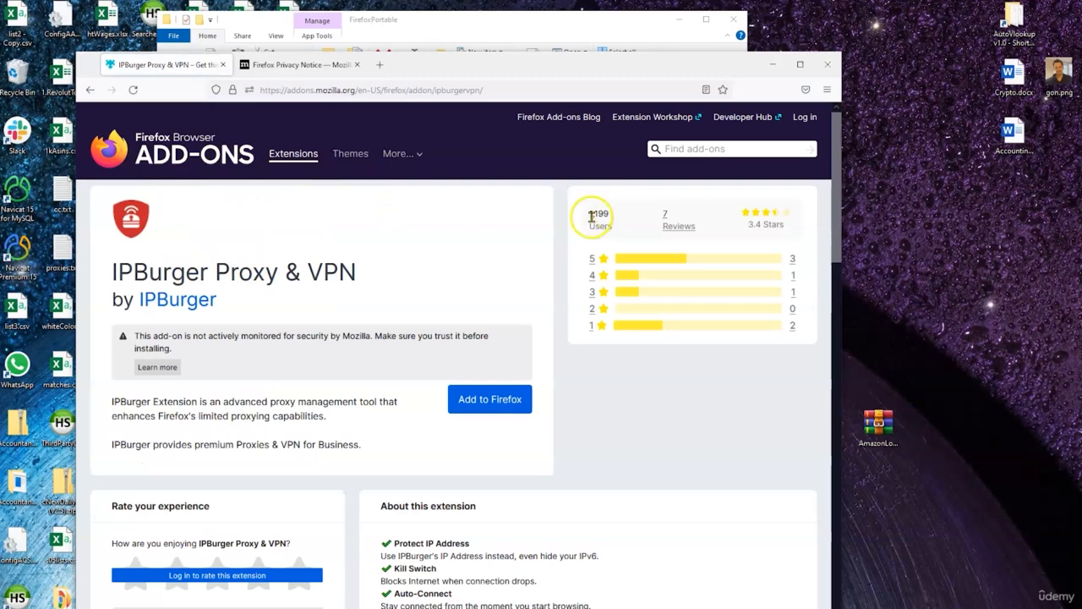
- Add the IPBurger Proxy & VPN extension to portable Firefox, approving its installation without enabling it in private windows
{"action": "left_click", "coordinate": [482, 407]}
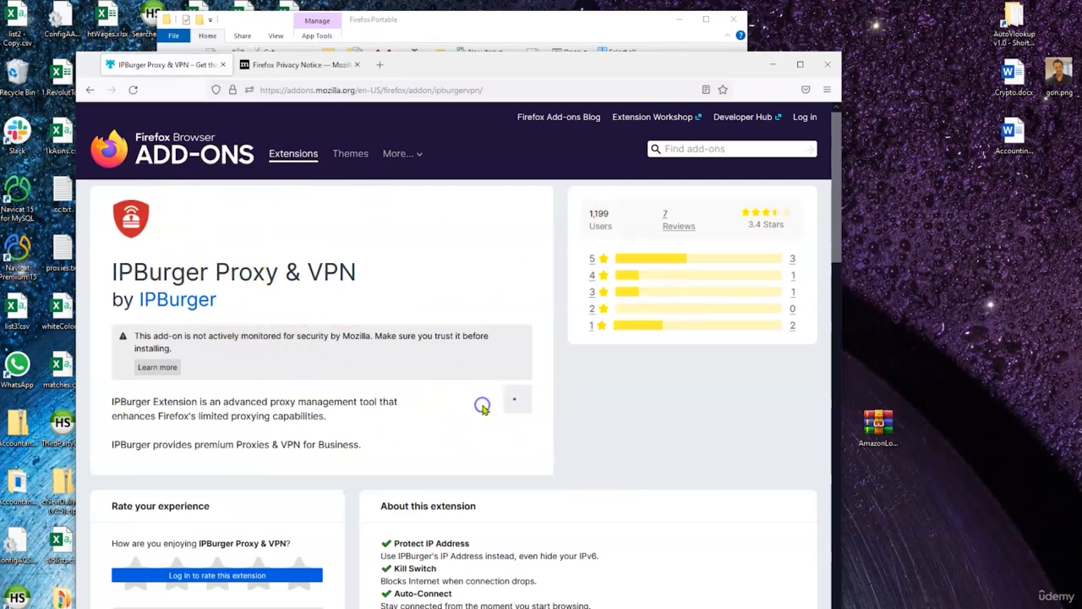
{"action": "left_click", "coordinate": [428, 212]}
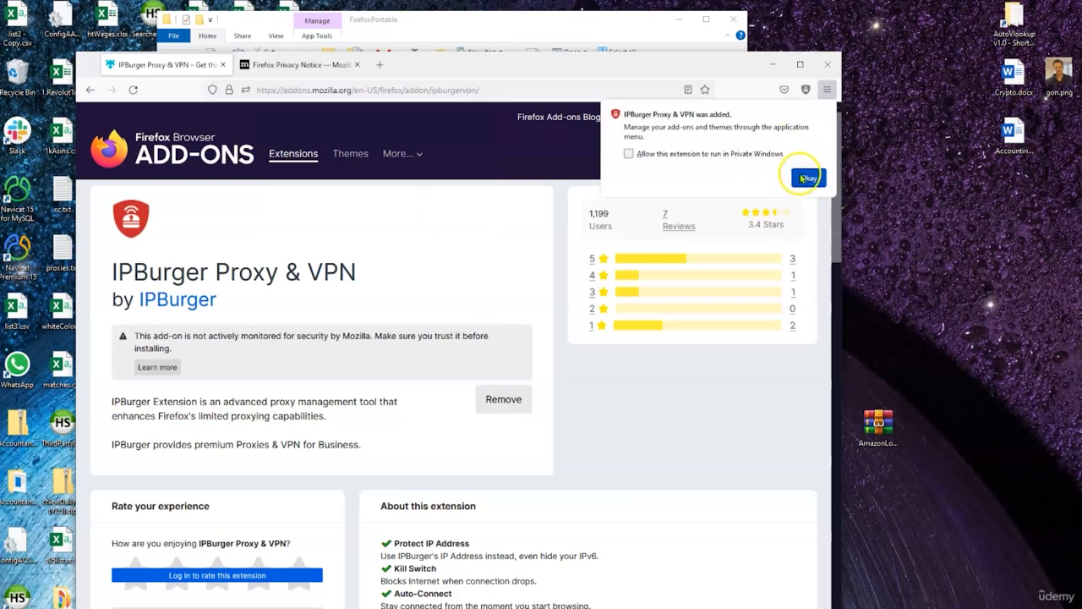
{"action": "left_click", "coordinate": [807, 176]}
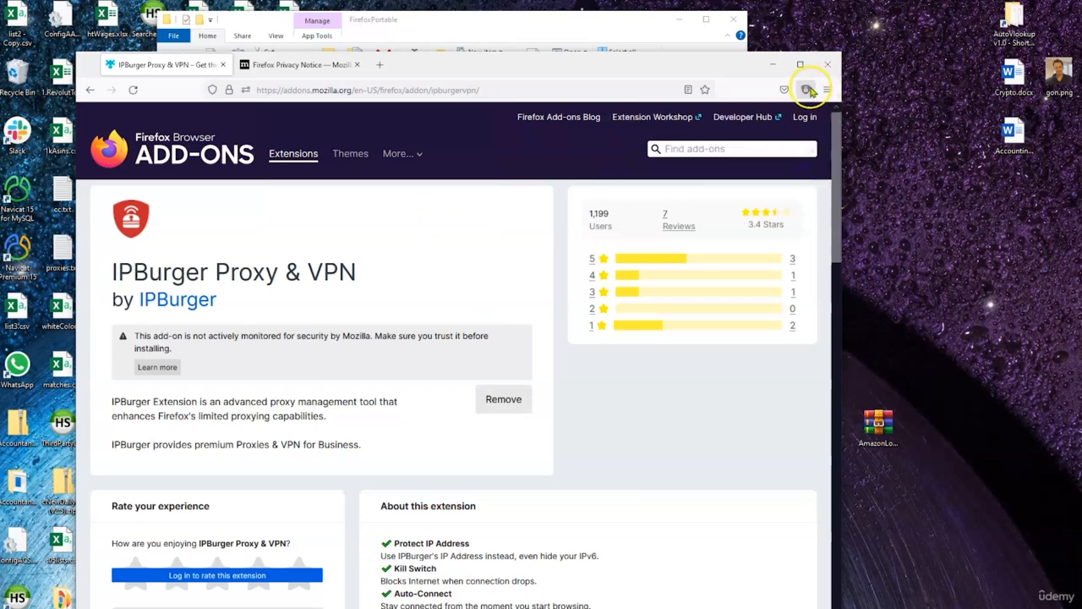
- Open the settings of the IPBurger extension and move the browser window aside
{"action": "left_click", "coordinate": [809, 90]}
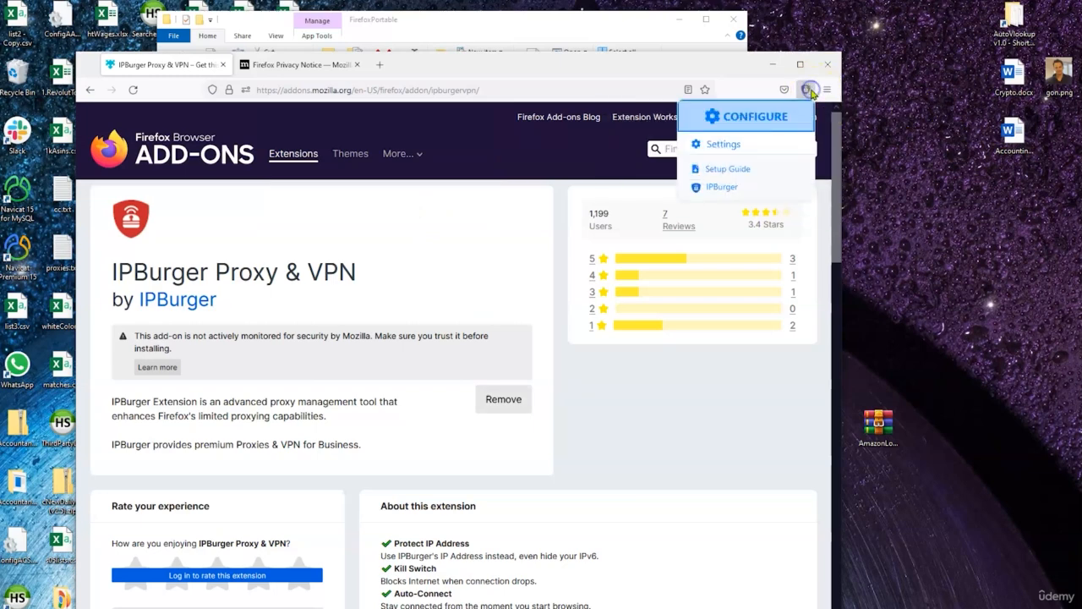
{"action": "left_click", "coordinate": [744, 143]}
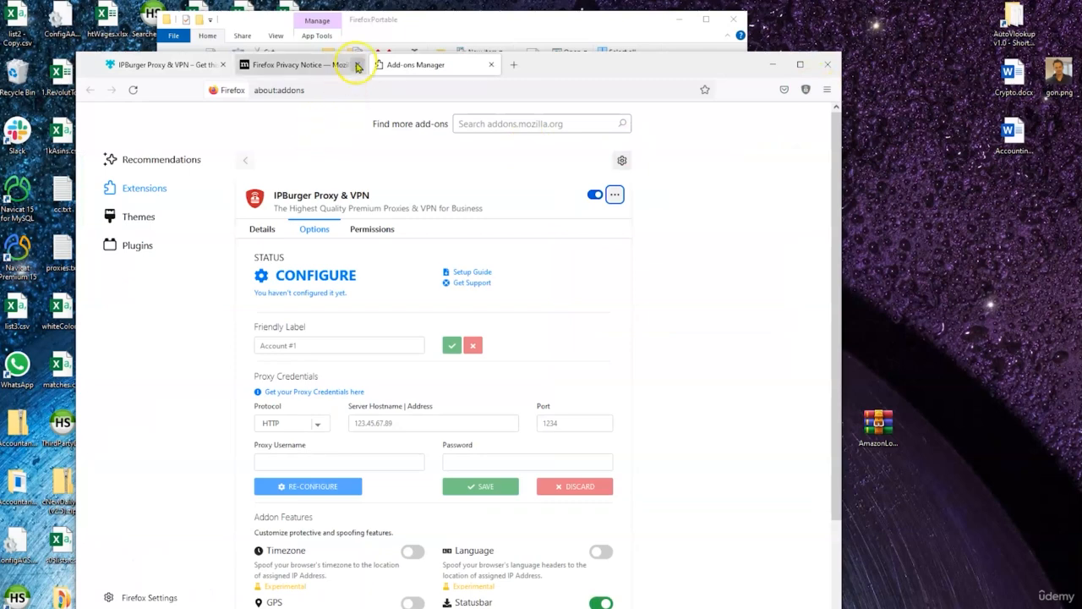
{"action": "left_click_drag", "start_coordinate": [560, 67], "coordinate": [693, 37]}
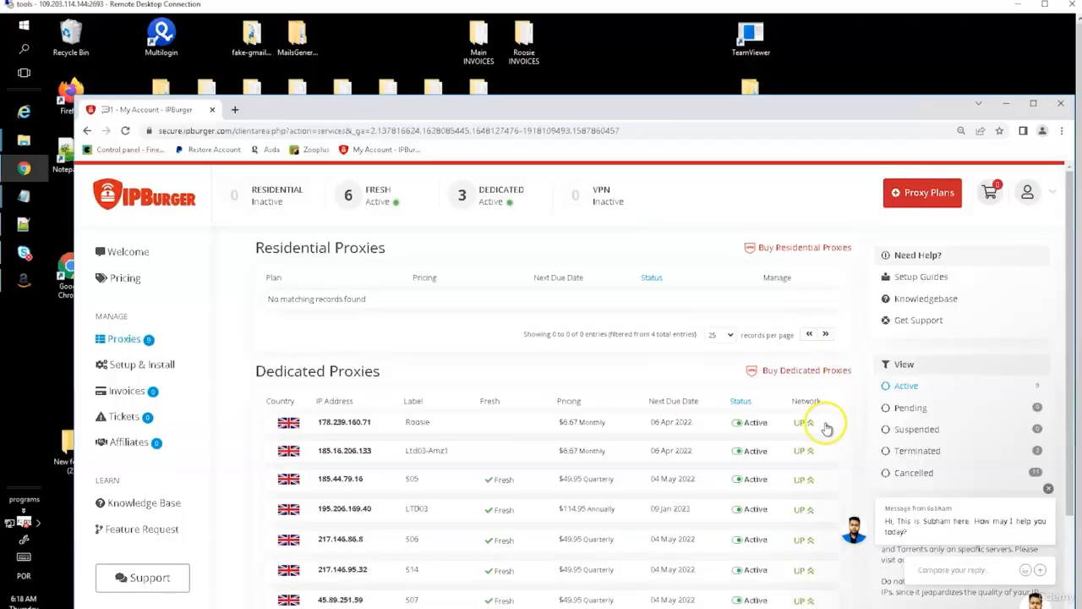
- In the IPBurger account, display the S05 dedicated proxy's HTTPS Proxy credentials and select the server address
{"action": "scroll", "coordinate": [423, 456], "scroll_direction": "down", "scroll_amount": 1}
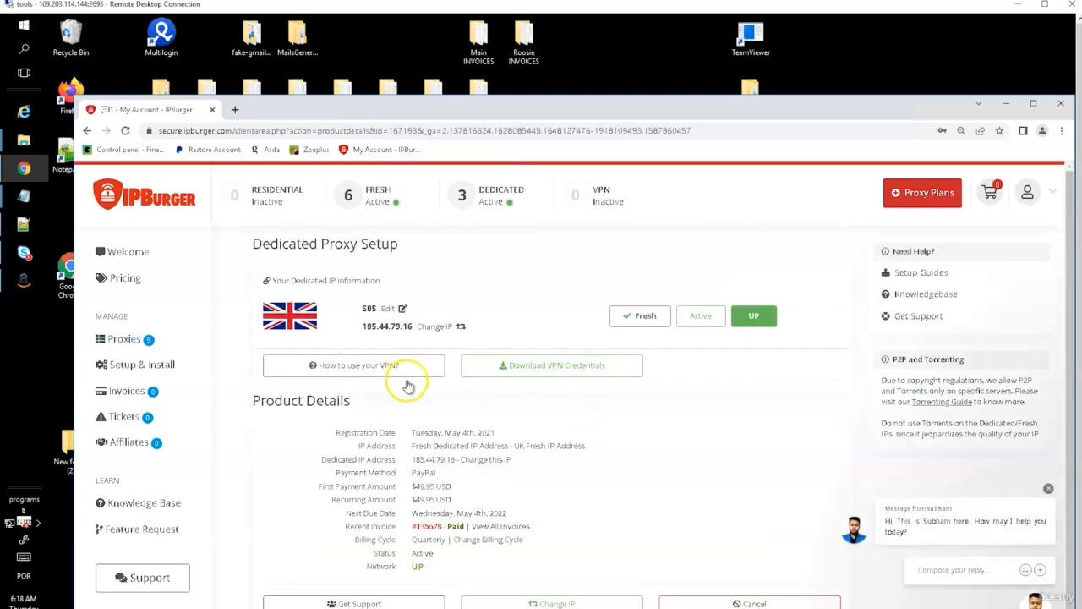
{"action": "scroll", "coordinate": [408, 386], "scroll_direction": "down", "scroll_amount": 1}
{"action": "left_click", "coordinate": [470, 355]}
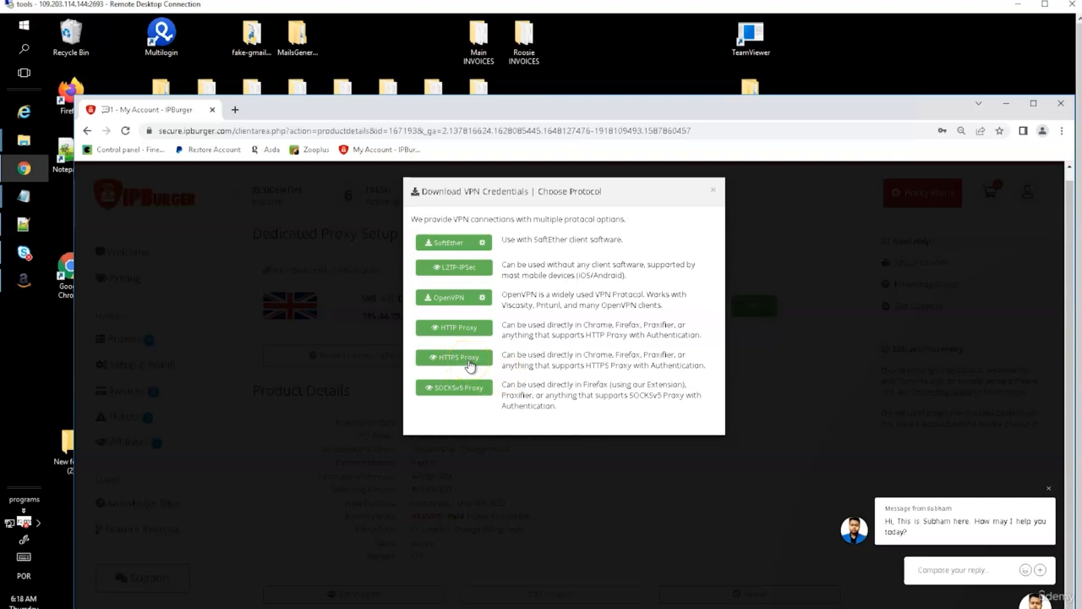
{"action": "left_click", "coordinate": [469, 362]}
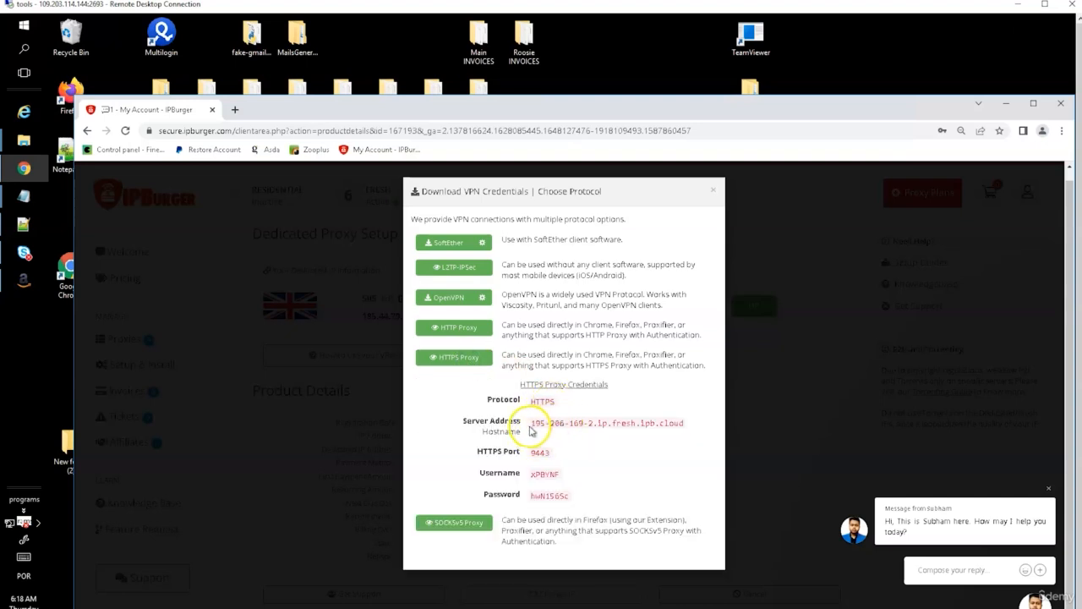
{"action": "mouse_move", "coordinate": [530, 429]}
{"action": "left_mouse_down"}
{"action": "mouse_move", "coordinate": [689, 423]}
{"action": "mouse_move", "coordinate": [524, 421]}
{"action": "left_mouse_up"}
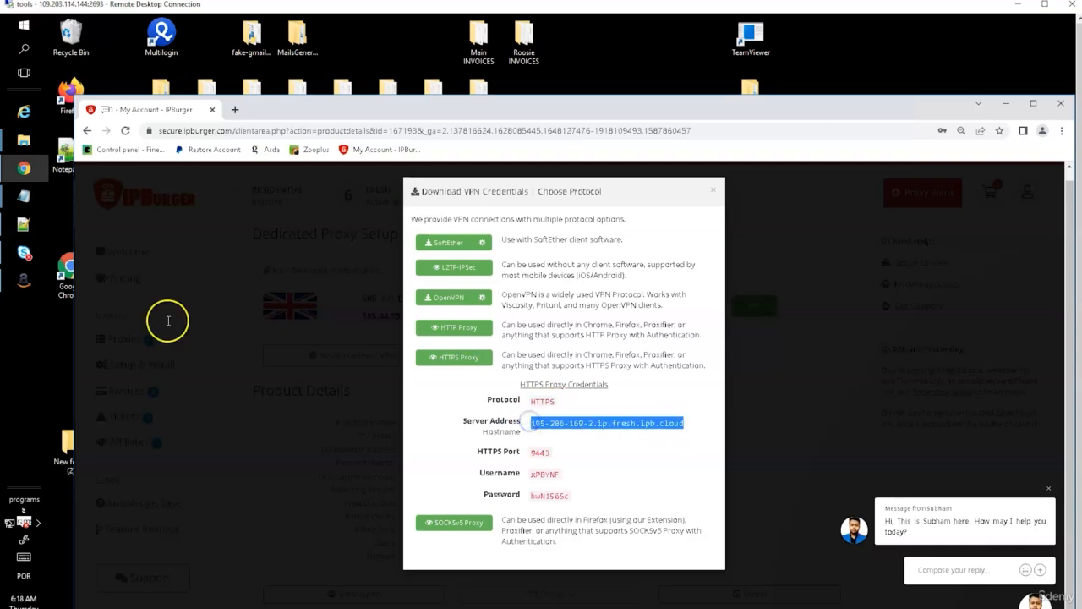
- Return to the IPBurger add-on options, with HTTPS as the proxy protocol, and enter Ltd03 as the friendly label
{"action": "left_click", "coordinate": [23, 292]}
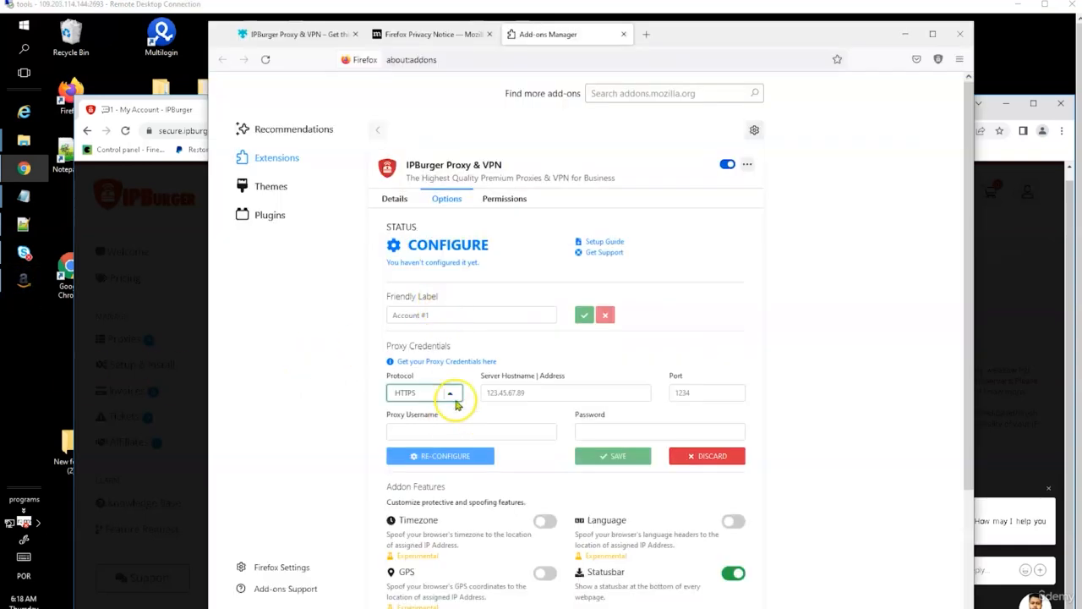
{"action": "left_click", "coordinate": [435, 315]}
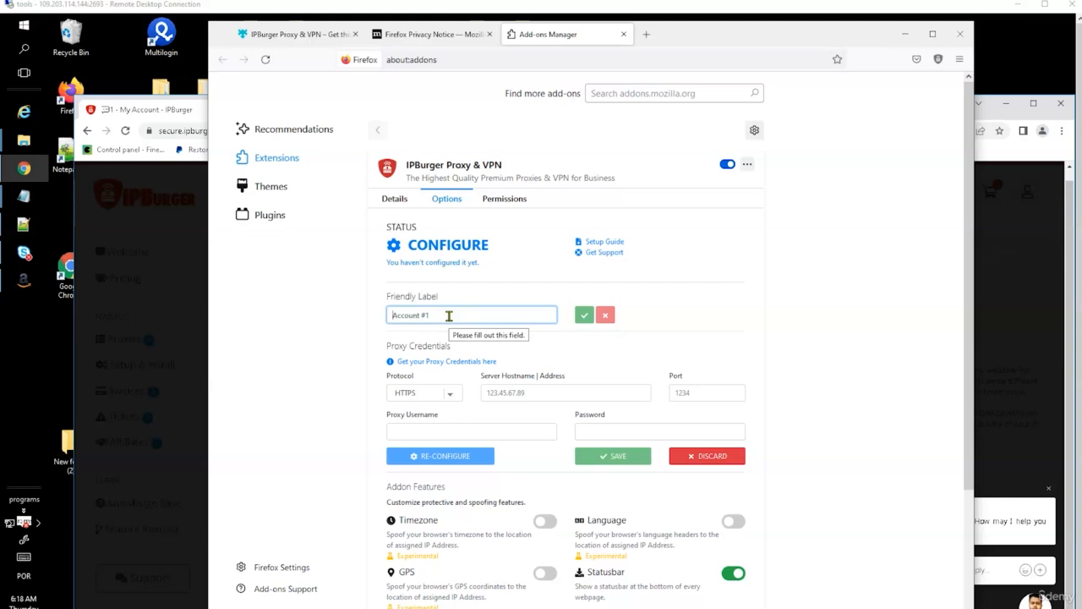
{"action": "type", "text": "Ltd03"}
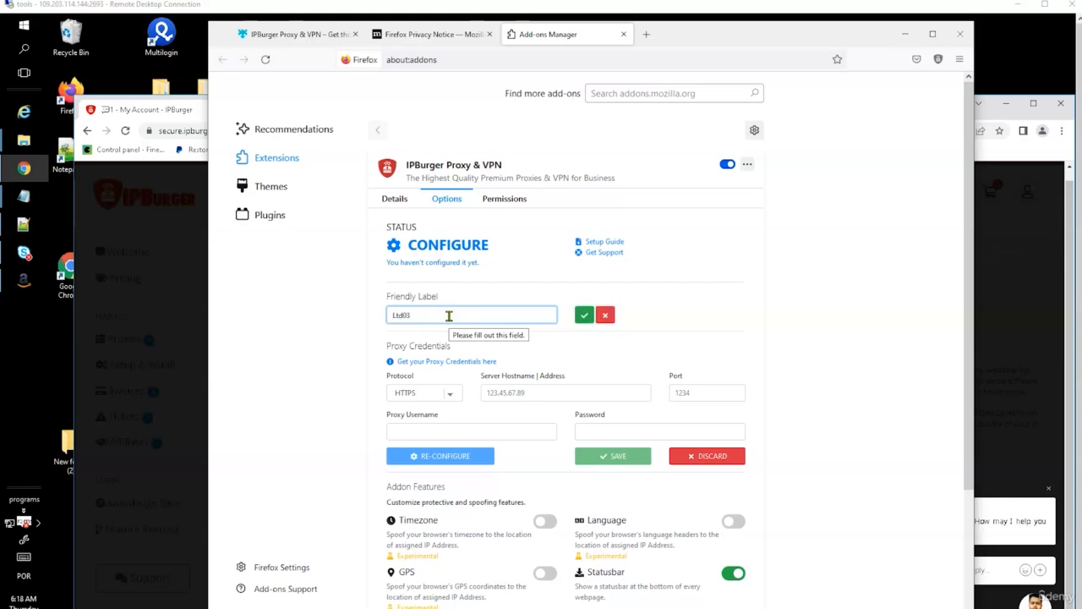
{"action": "left_click", "coordinate": [514, 393]}
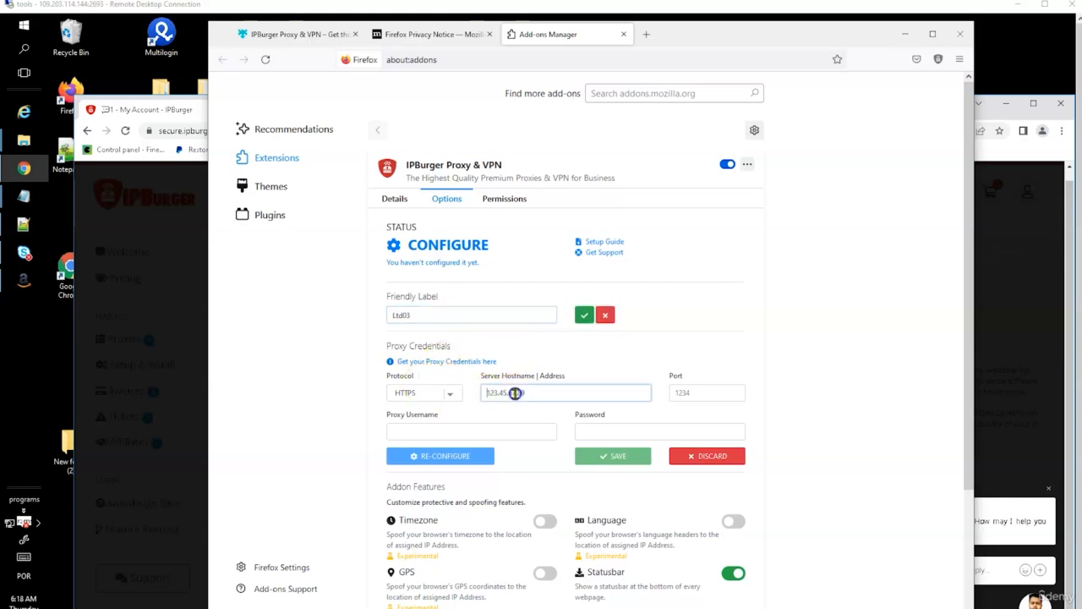
{"action": "type", "text": "195-206-169-2.ip.fresh.ipb.cloud"}
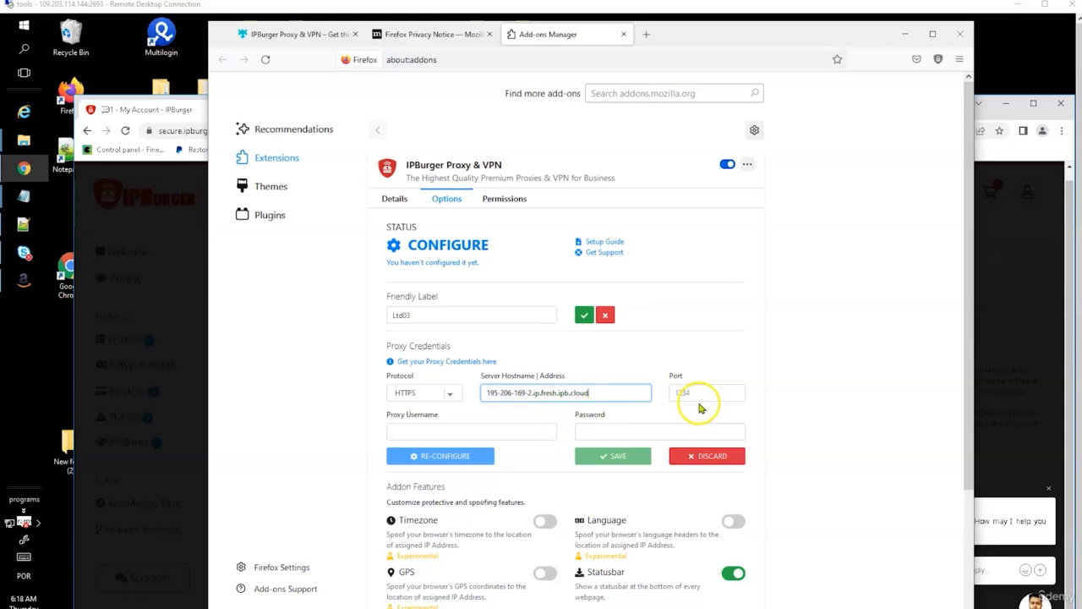
{"action": "key", "text": "alt+Tab"}
{"action": "double_click", "coordinate": [529, 454]}
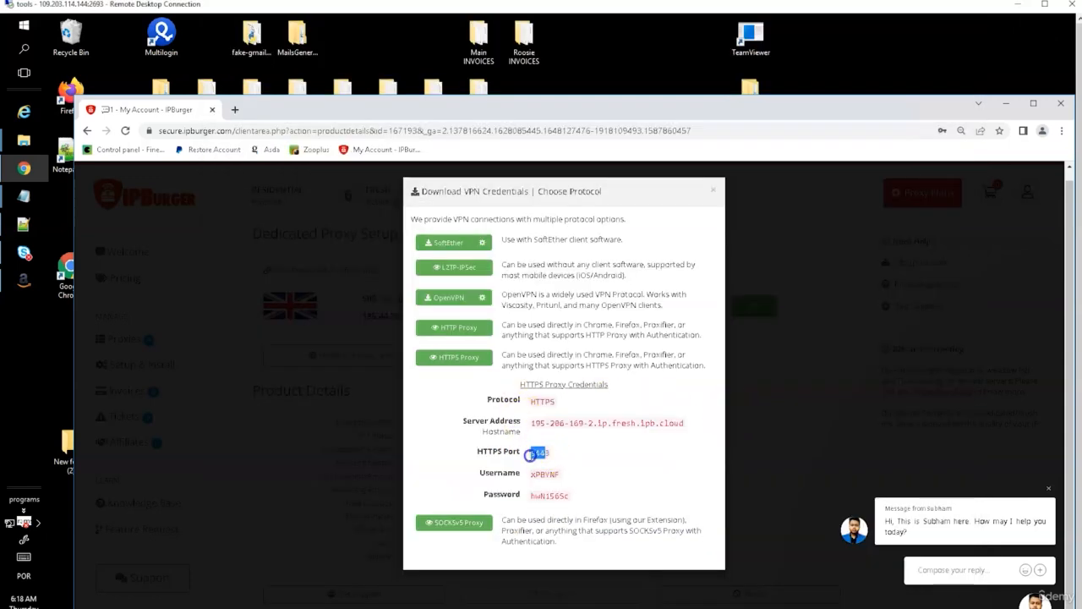
{"action": "key", "text": "ctrl+c"}
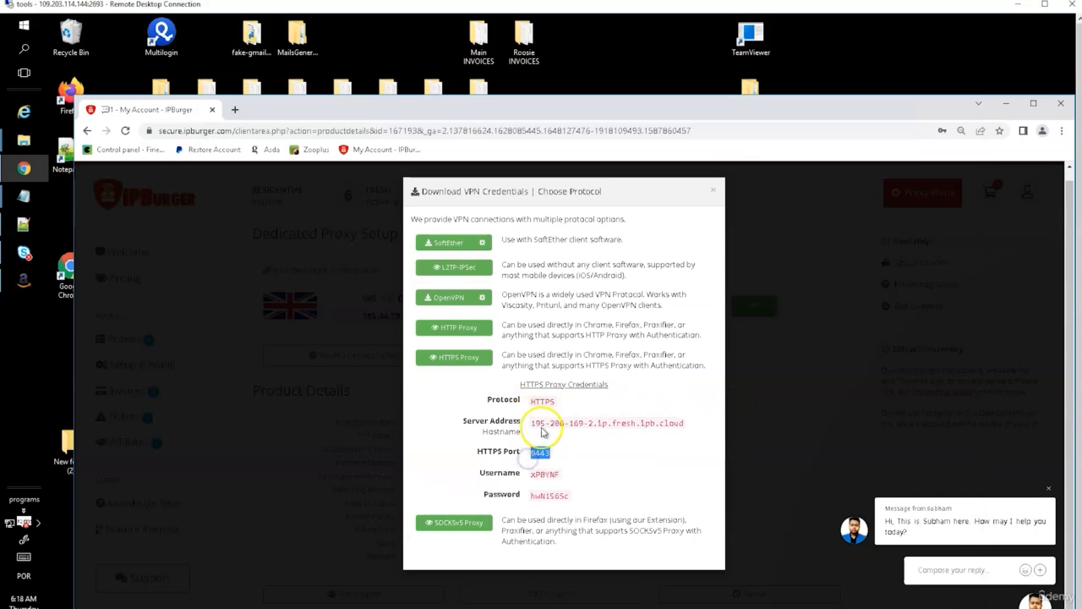
{"action": "key", "text": "alt+Tab"}
{"action": "left_click", "coordinate": [685, 392]}
{"action": "key", "text": "ctrl+v"}
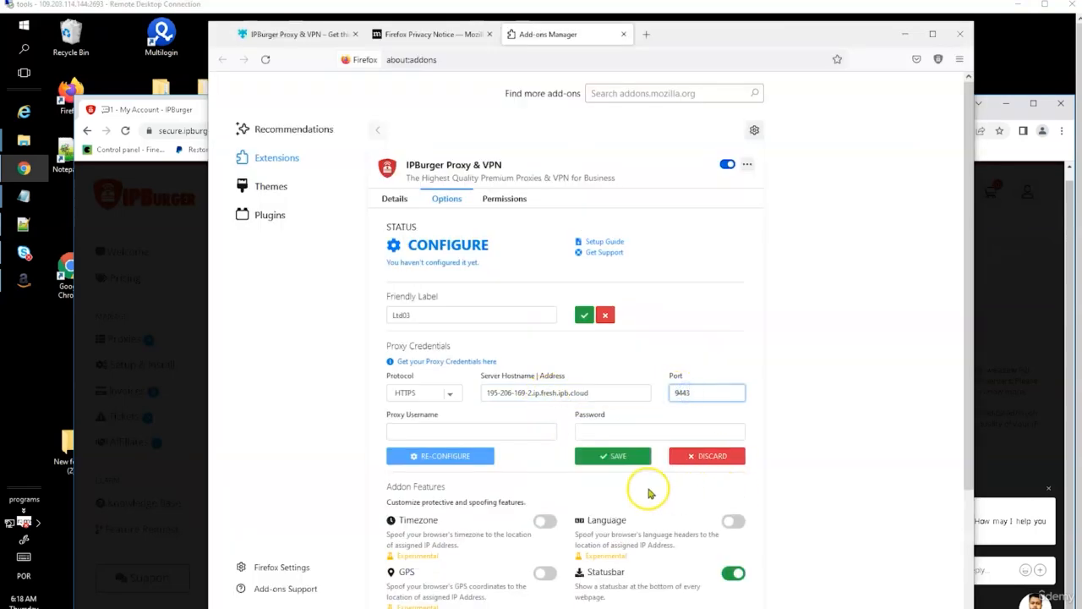
- Copy the proxy username from the HTTPS Proxy credentials in the account and paste it into the extension's proxy username field
{"action": "key", "text": "alt+Tab"}
{"action": "double_click", "coordinate": [533, 475]}
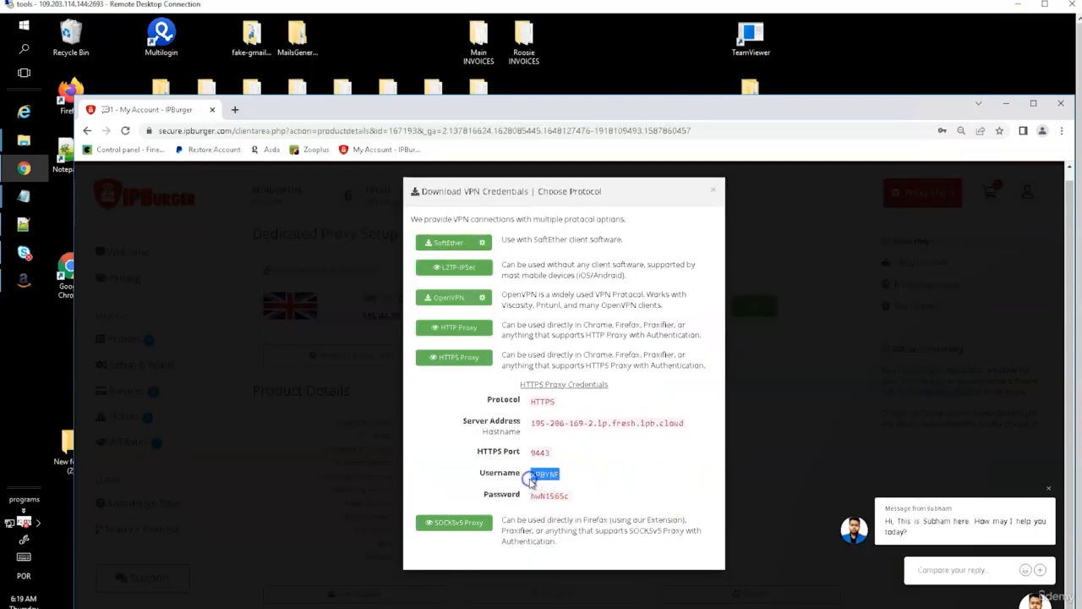
{"action": "key", "text": "ctrl+c"}
{"action": "key", "text": "alt+Tab"}
{"action": "left_click", "coordinate": [412, 433]}
{"action": "key", "text": "ctrl+v"}
- Copy the proxy password from the account's credentials, paste it into the extension's password field and save the proxy configuration
{"action": "key", "text": "alt+Tab"}
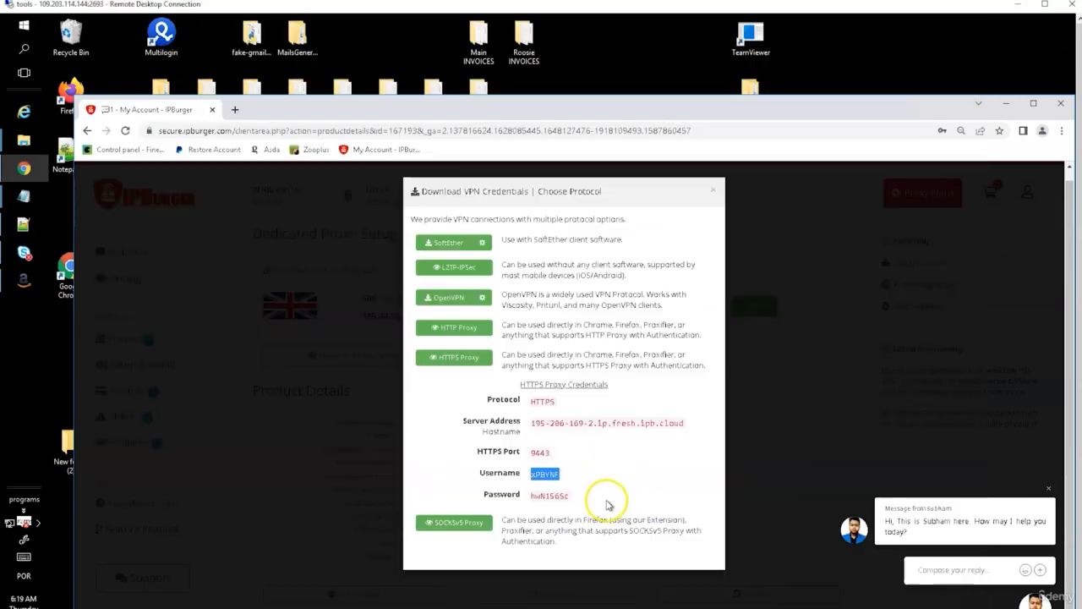
{"action": "double_click", "coordinate": [530, 498]}
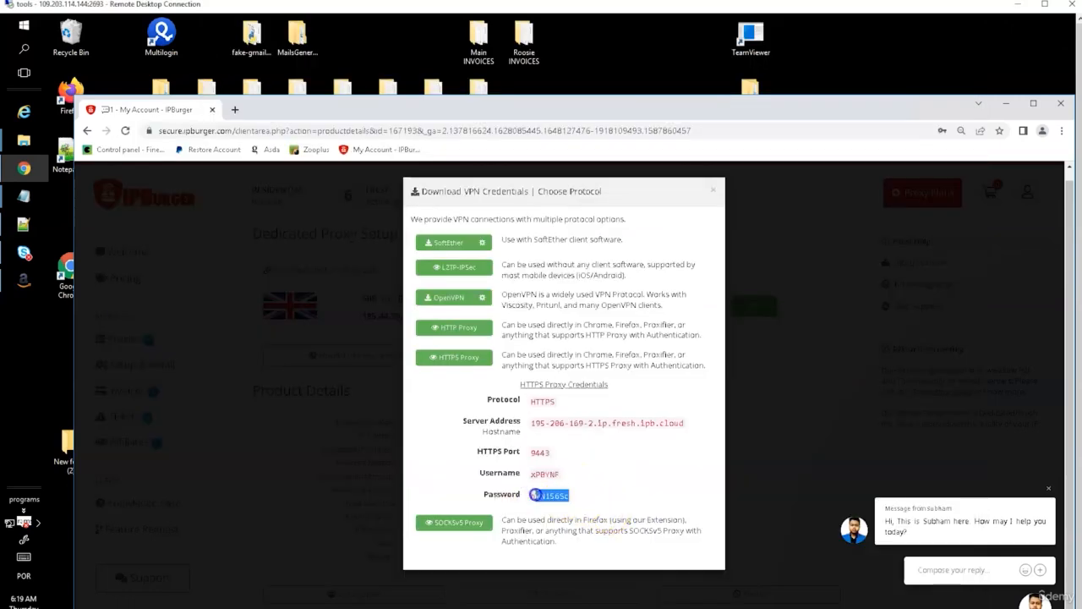
{"action": "key", "text": "ctrl+c"}
{"action": "key", "text": "alt+Tab"}
{"action": "left_click", "coordinate": [647, 431]}
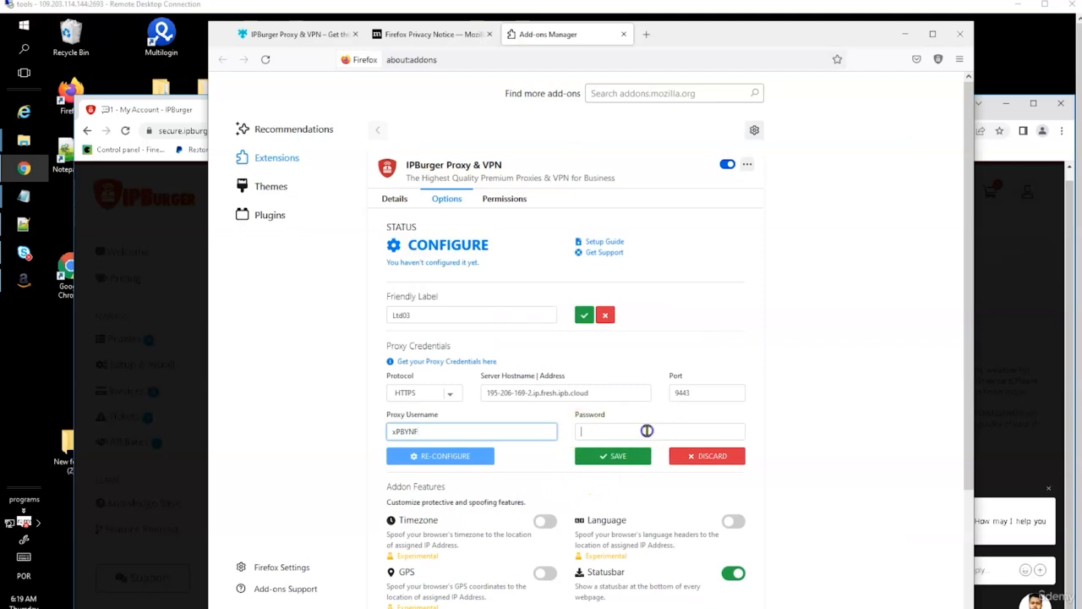
{"action": "key", "text": "ctrl+v"}
{"action": "left_click", "coordinate": [621, 461]}
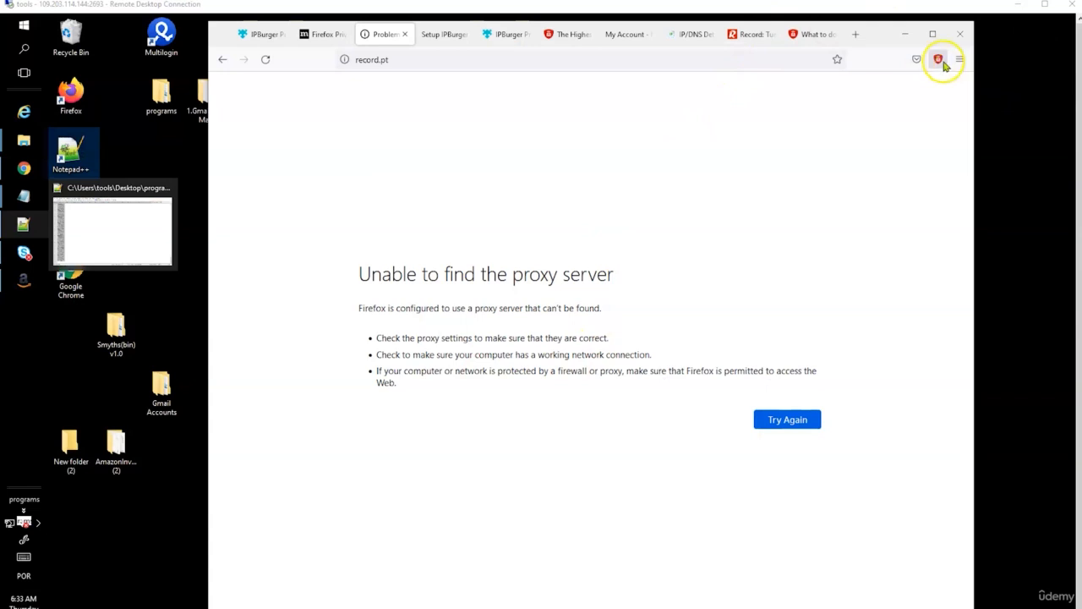
- Check the IPBurger extension's connection status and try to load google.com with the current proxy settings
{"action": "left_click", "coordinate": [940, 61]}
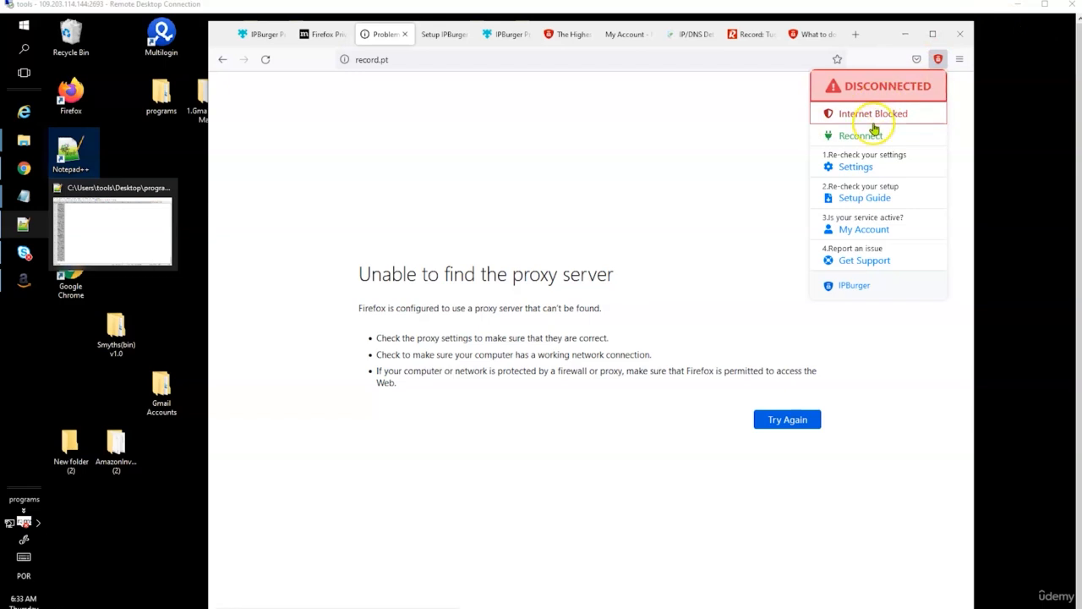
{"action": "left_click", "coordinate": [408, 57]}
{"action": "key", "text": "ctrl+v"}
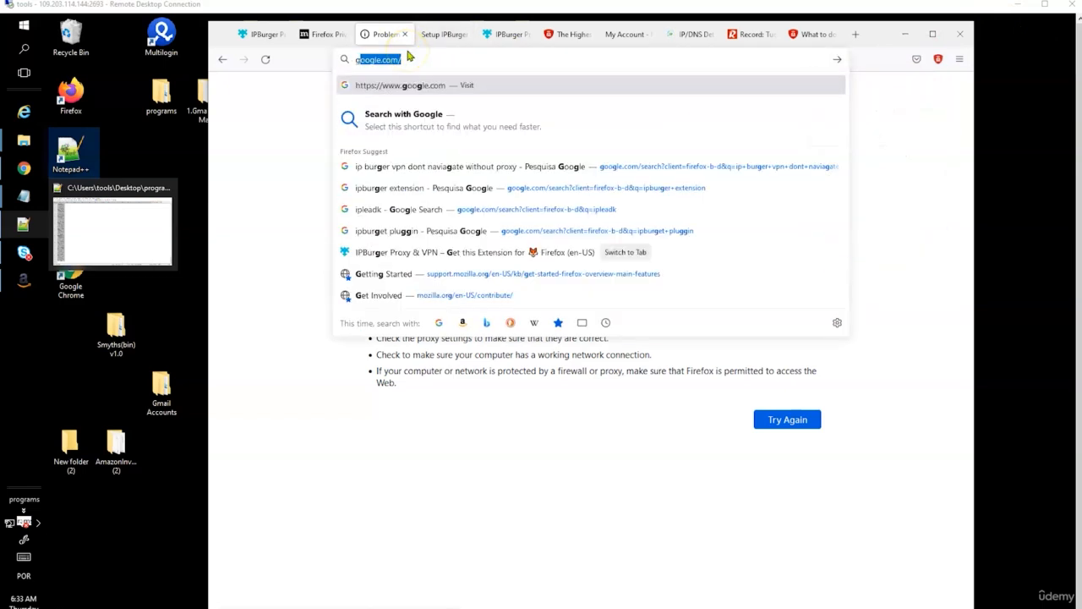
{"action": "key", "text": "Return"}
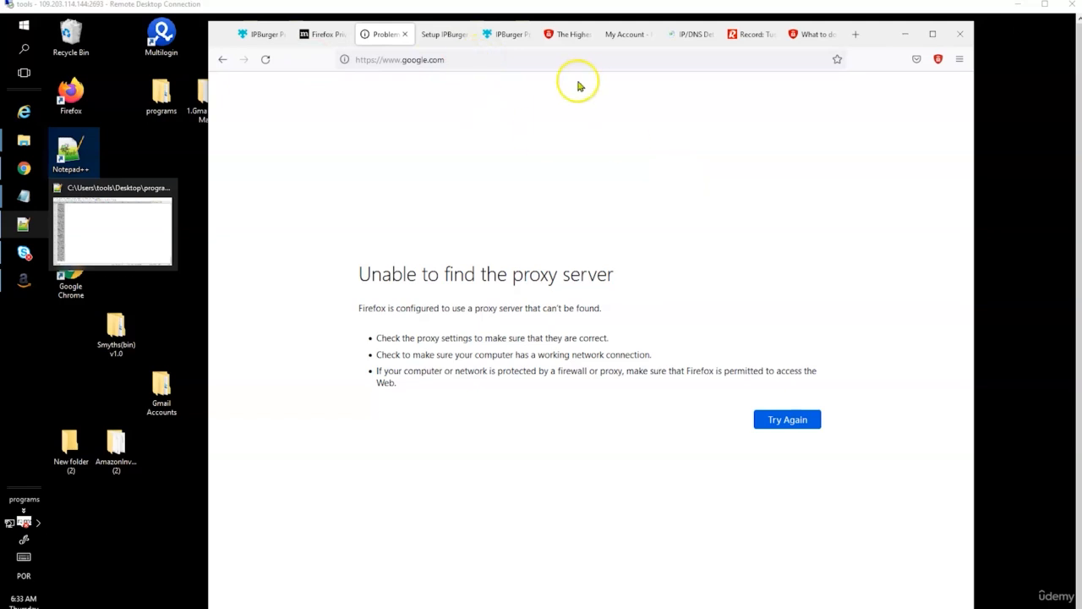
- Open the IPBurger extension settings and try to correct the server hostname to 195-206-169-2.ip.fresh.ipb.cloud, saving the credentials
{"action": "left_click", "coordinate": [937, 58]}
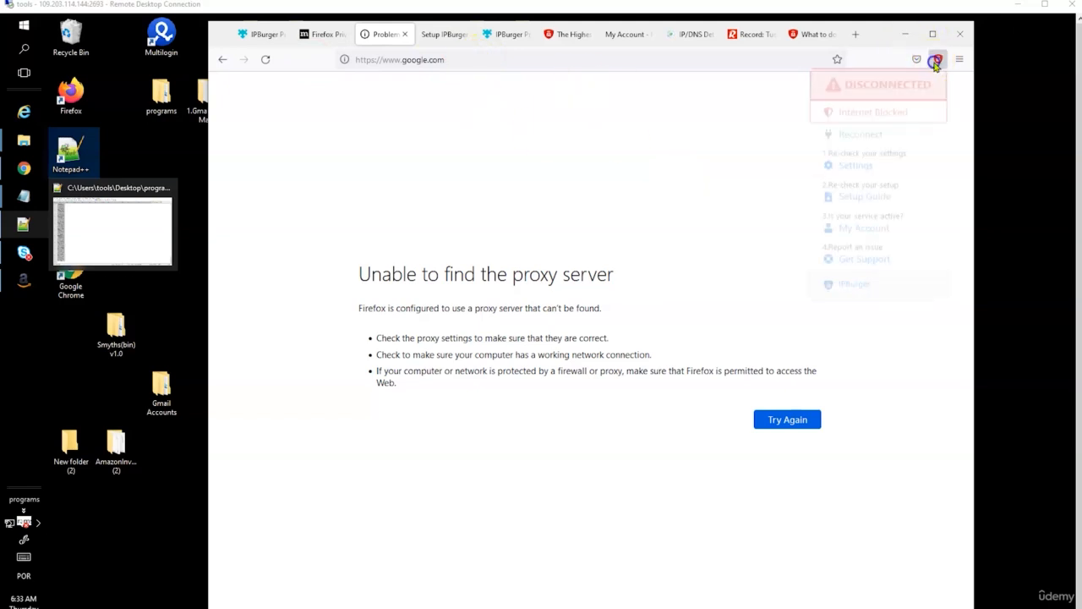
{"action": "left_click", "coordinate": [853, 167]}
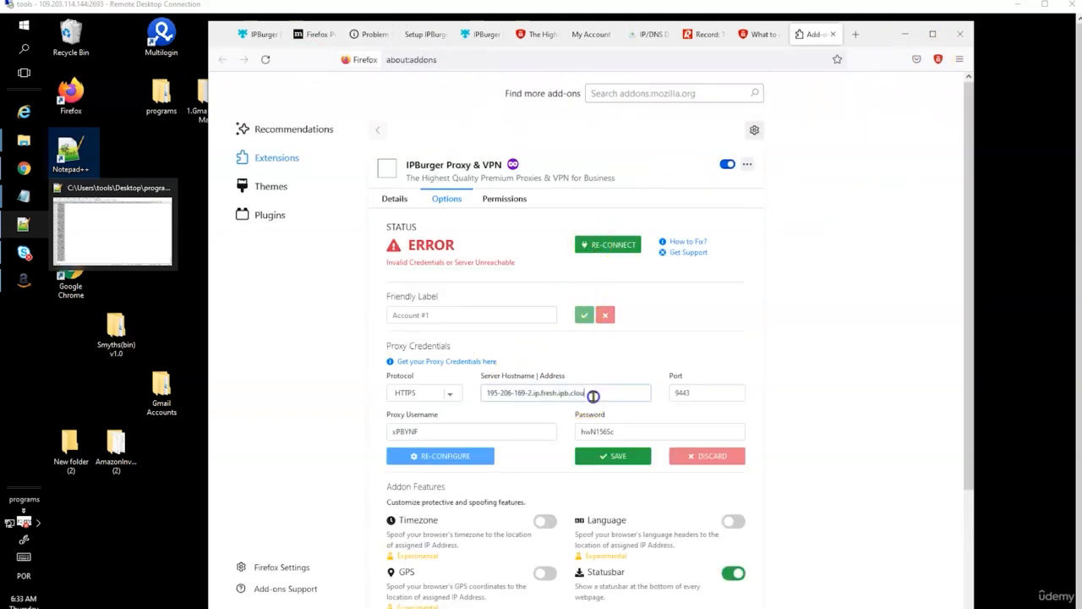
{"action": "left_click", "coordinate": [595, 393]}
{"action": "type", "text": "d"}
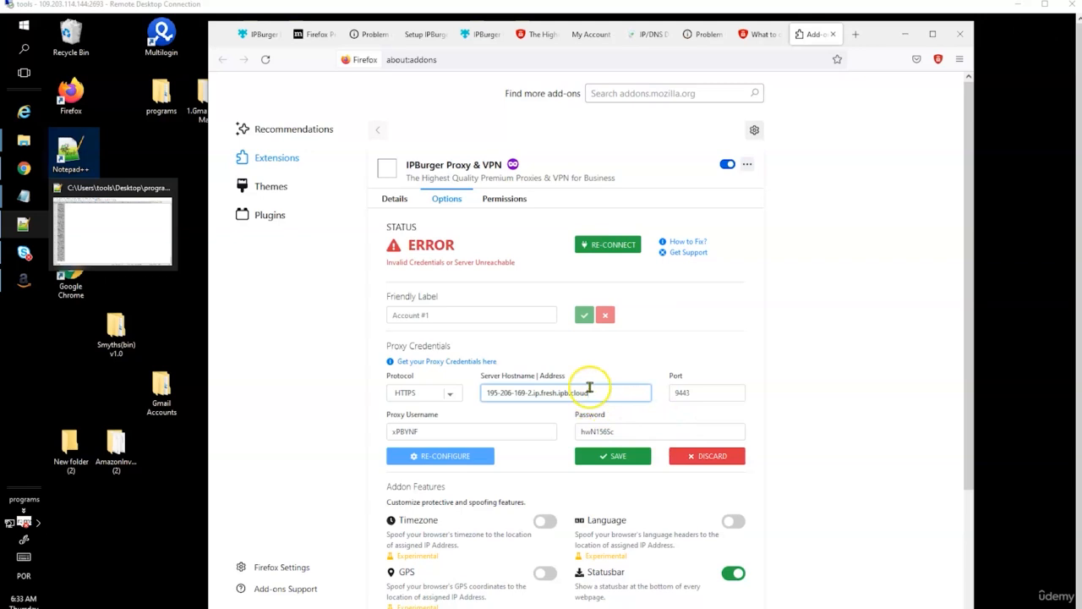
{"action": "left_click", "coordinate": [605, 446]}
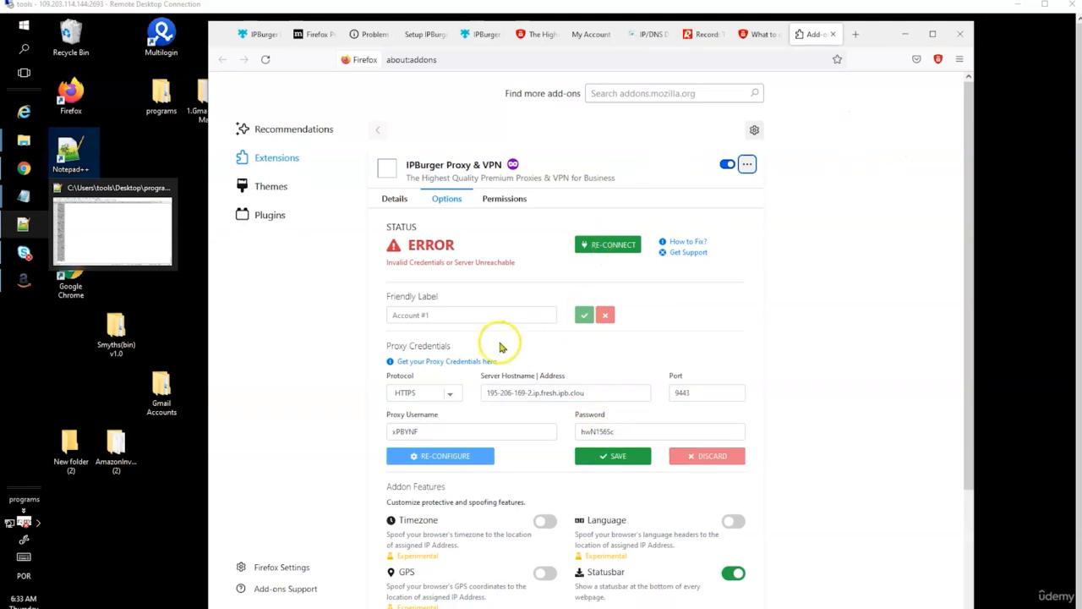
{"action": "left_click", "coordinate": [596, 394]}
{"action": "type", "text": "d"}
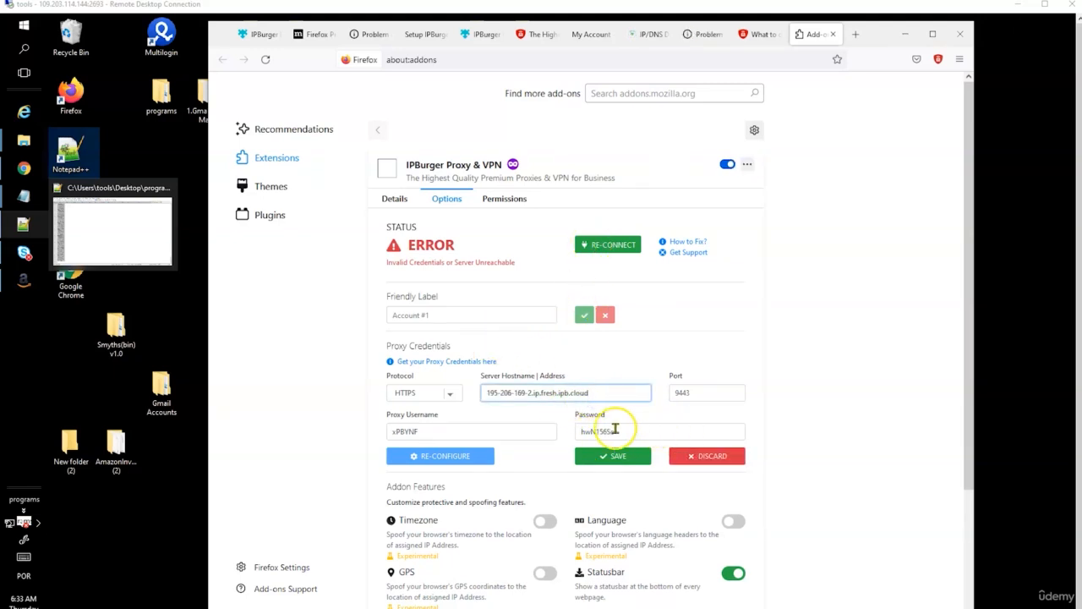
{"action": "left_click", "coordinate": [590, 388]}
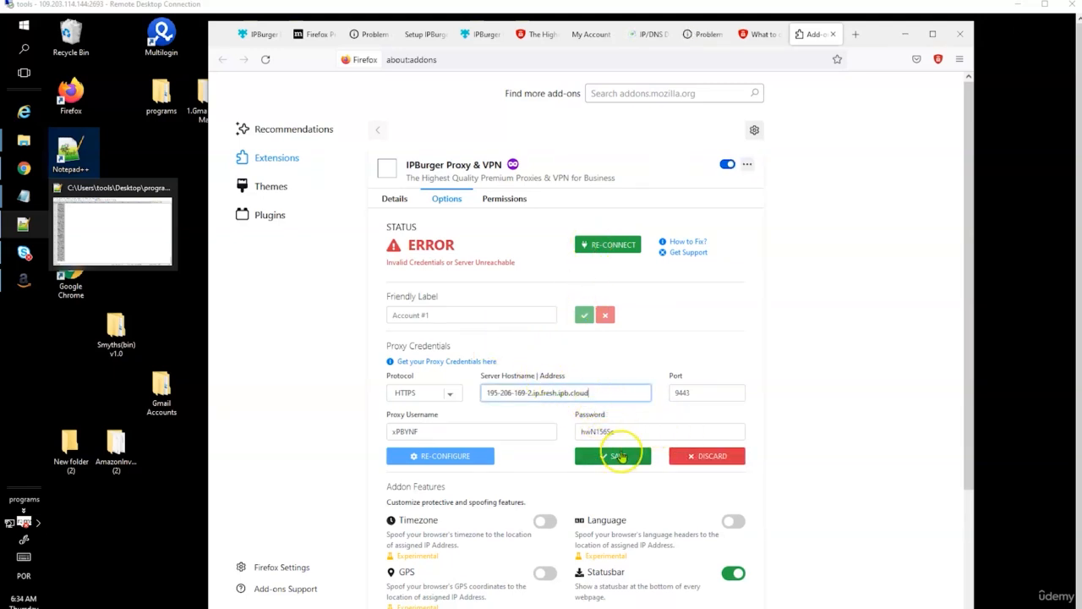
{"action": "left_click", "coordinate": [620, 456]}
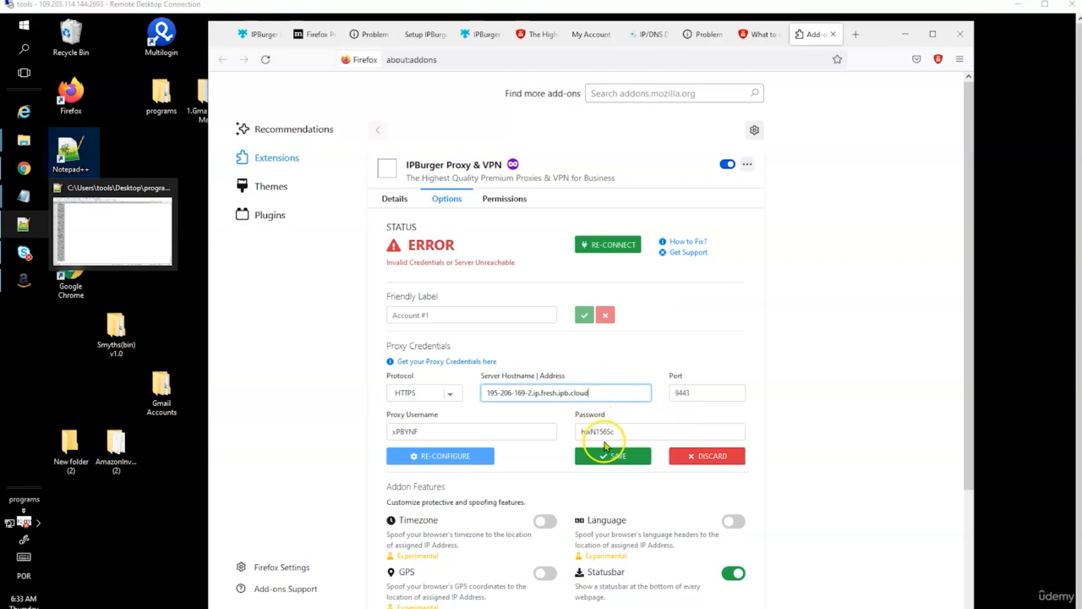
{"action": "left_click", "coordinate": [605, 446]}
- Complete the server hostname's ending as .cloud and save the proxy credentials to connect
{"action": "left_click", "coordinate": [594, 392]}
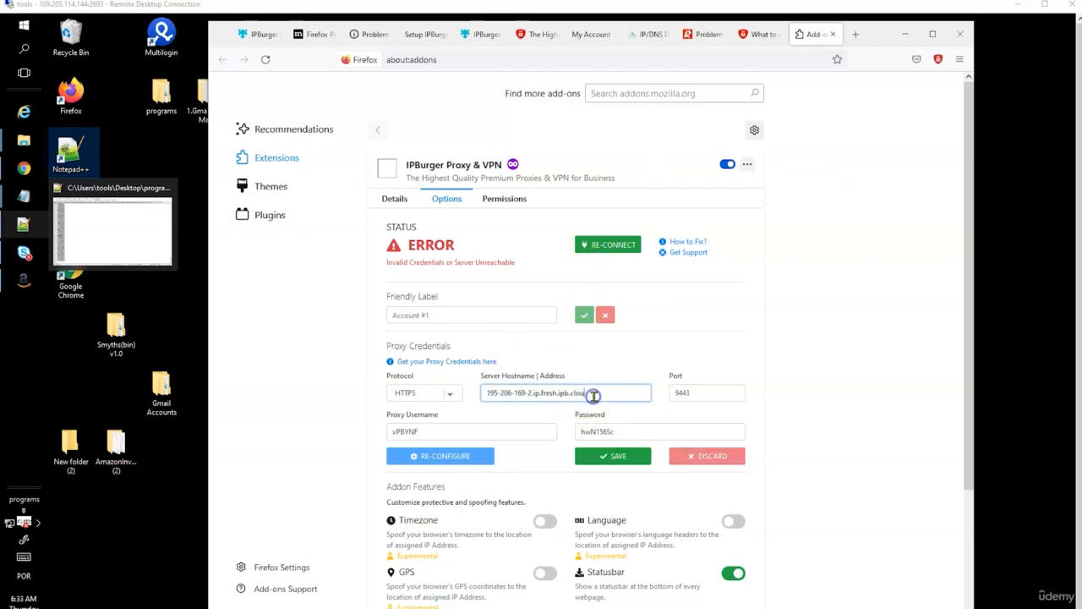
{"action": "type", "text": "d"}
{"action": "left_click", "coordinate": [589, 388]}
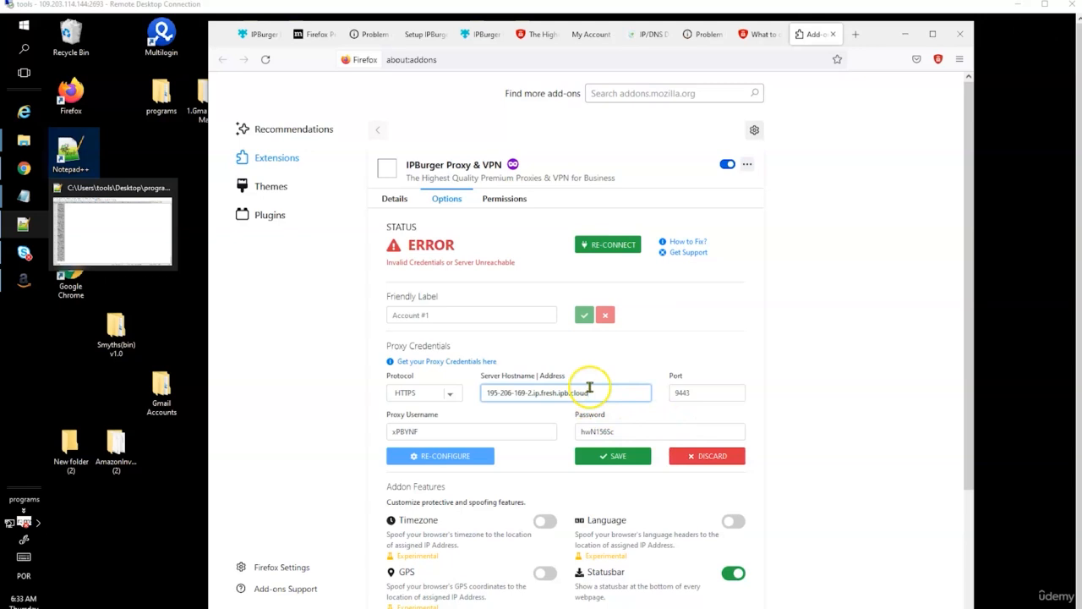
{"action": "left_click", "coordinate": [617, 456]}
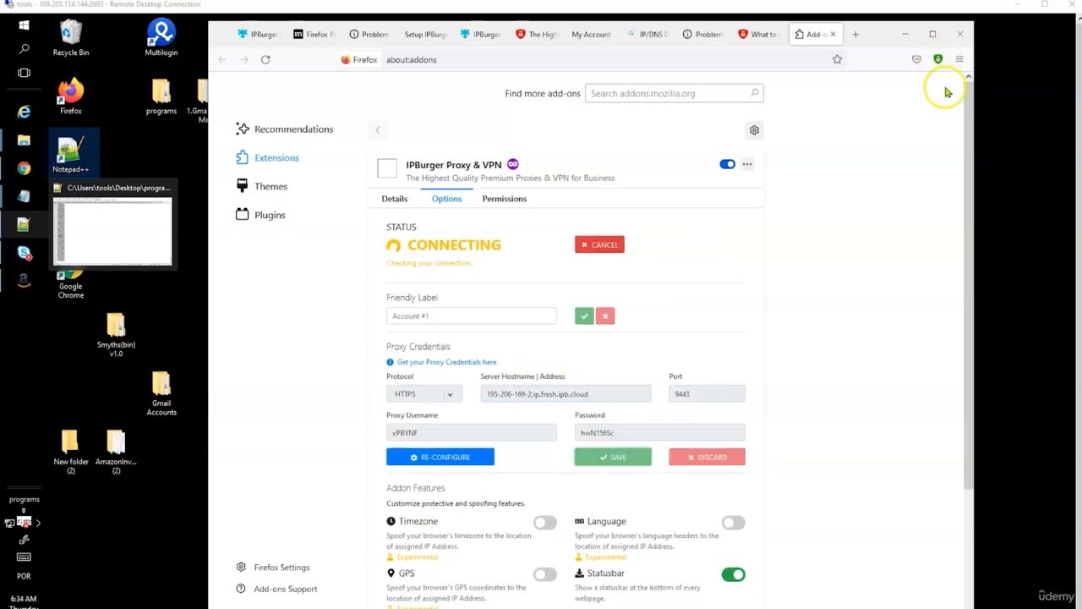
- Load ebay.com to test browsing through the connected proxy
{"action": "left_click", "coordinate": [499, 60]}
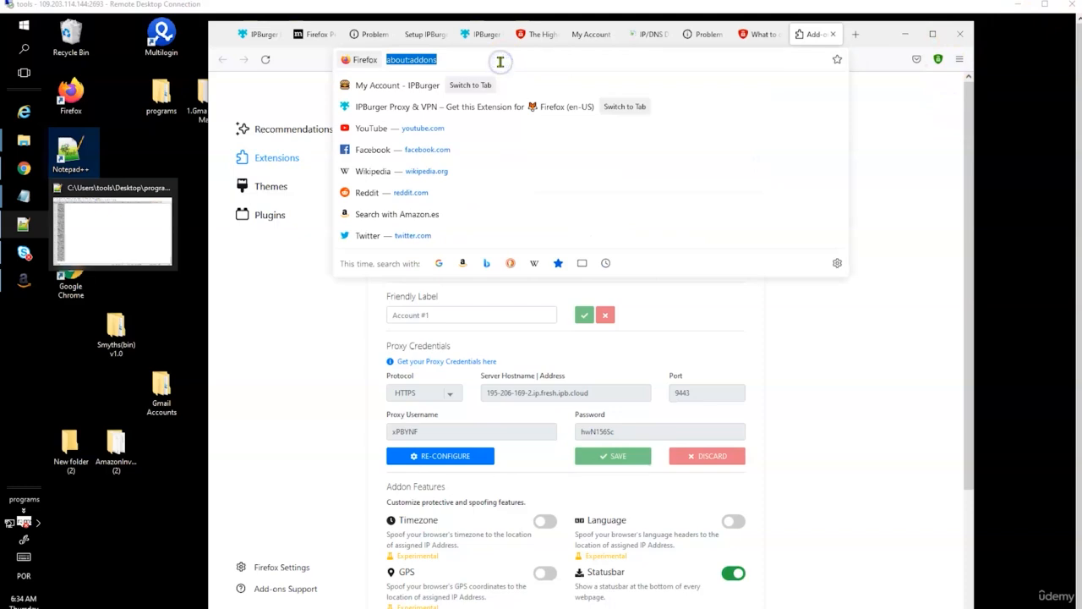
{"action": "type", "text": "ebay."}
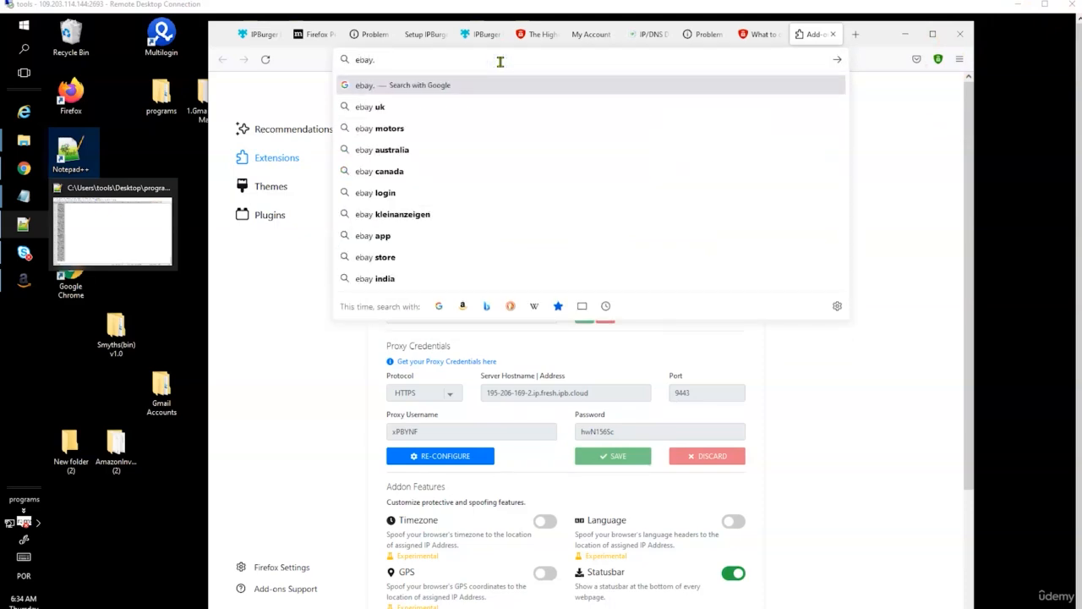
{"action": "type", "text": "com"}
{"action": "key", "text": "Return"}
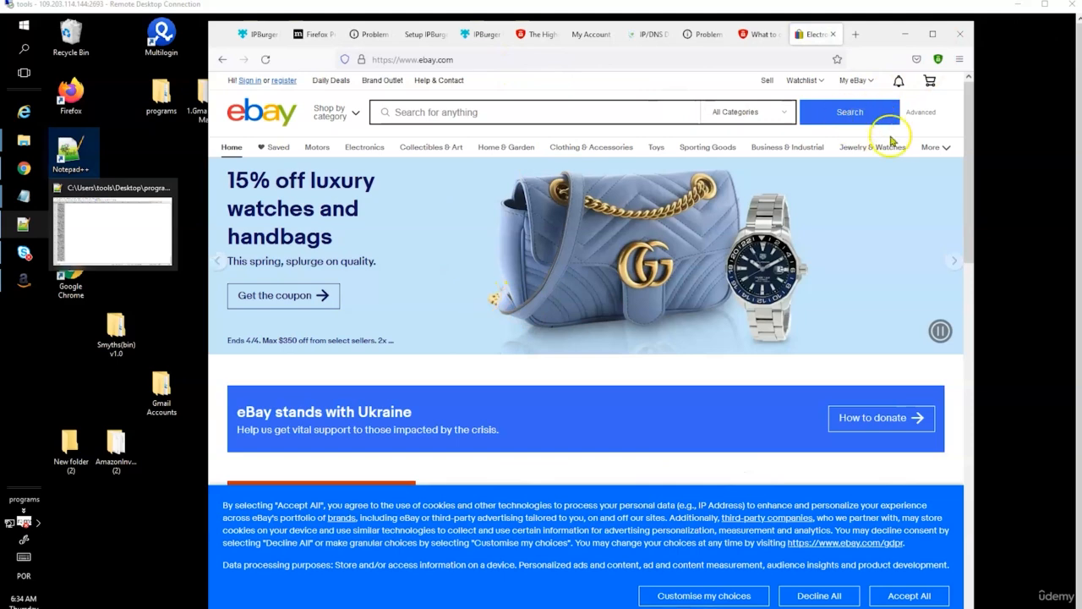
- Check the extension's connection status, reopen its settings and unlock the proxy credentials for reconfiguration
{"action": "left_click", "coordinate": [938, 59]}
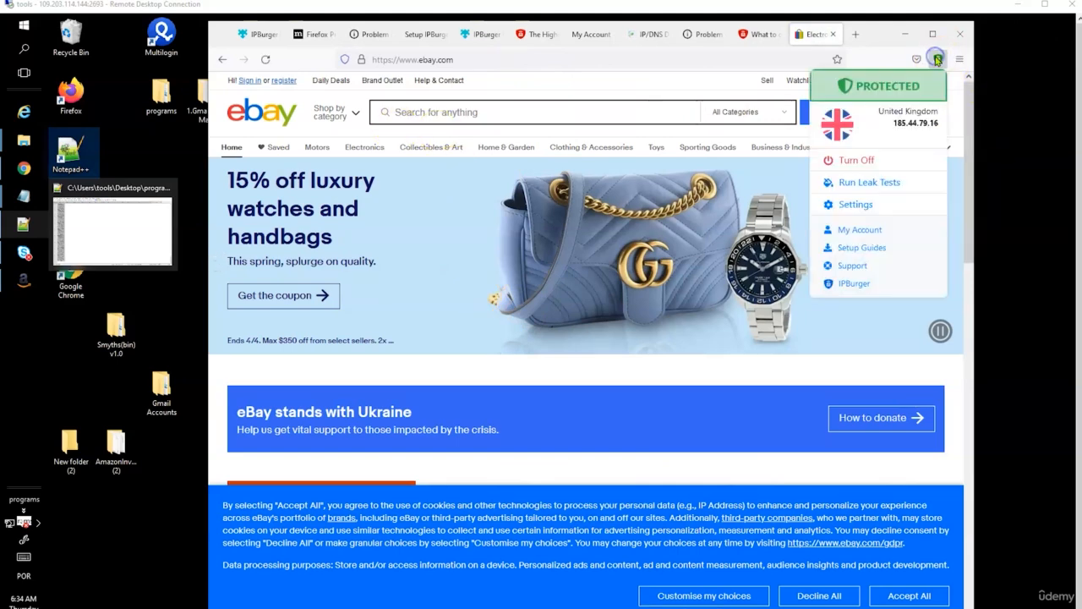
{"action": "left_click", "coordinate": [857, 207]}
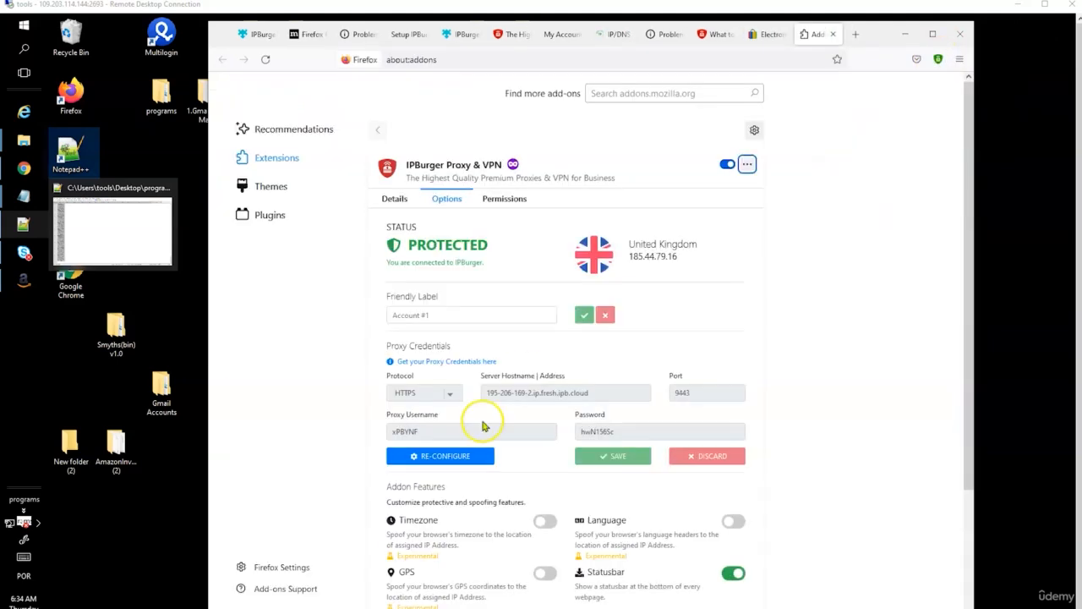
{"action": "left_click", "coordinate": [437, 455]}
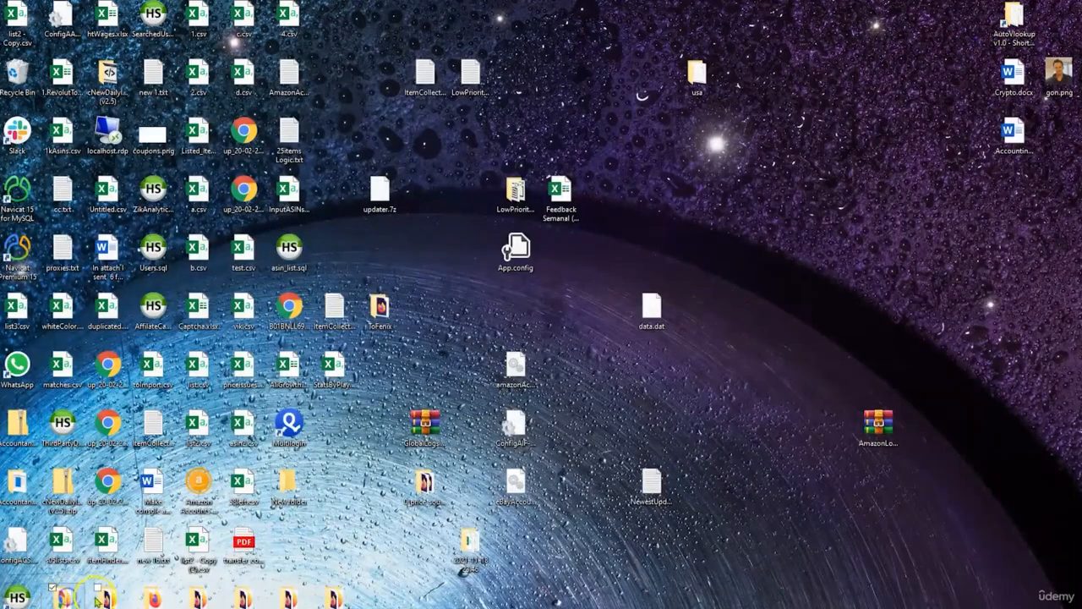
- Launch the already configured portable Firefox from its desktop folder and check its public IP address on ipleak.net
{"action": "double_click", "coordinate": [148, 598]}
{"action": "double_click", "coordinate": [409, 203]}
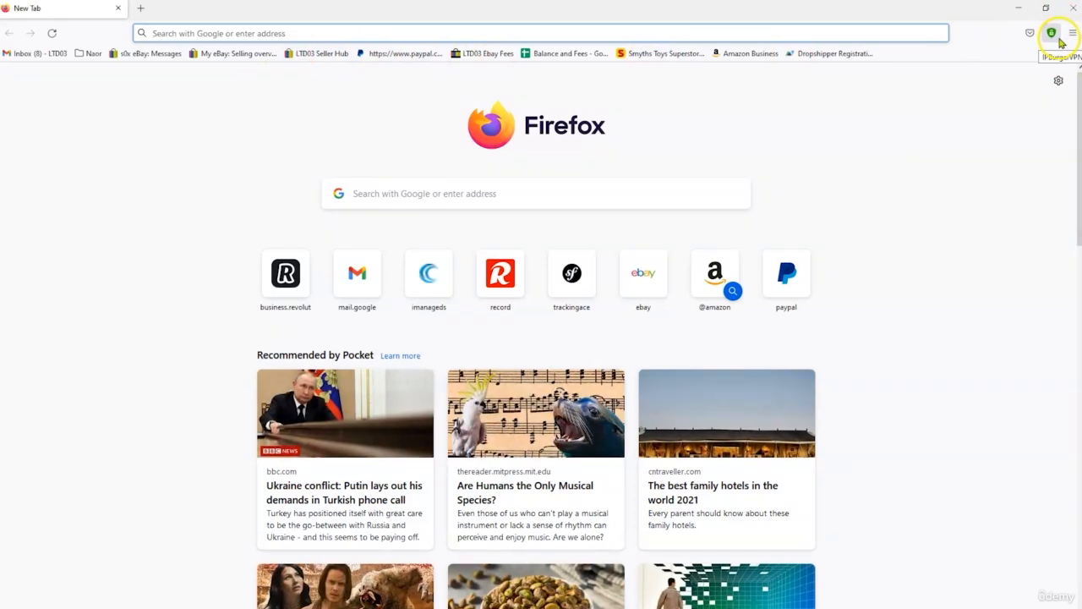
{"action": "left_click", "coordinate": [279, 9]}
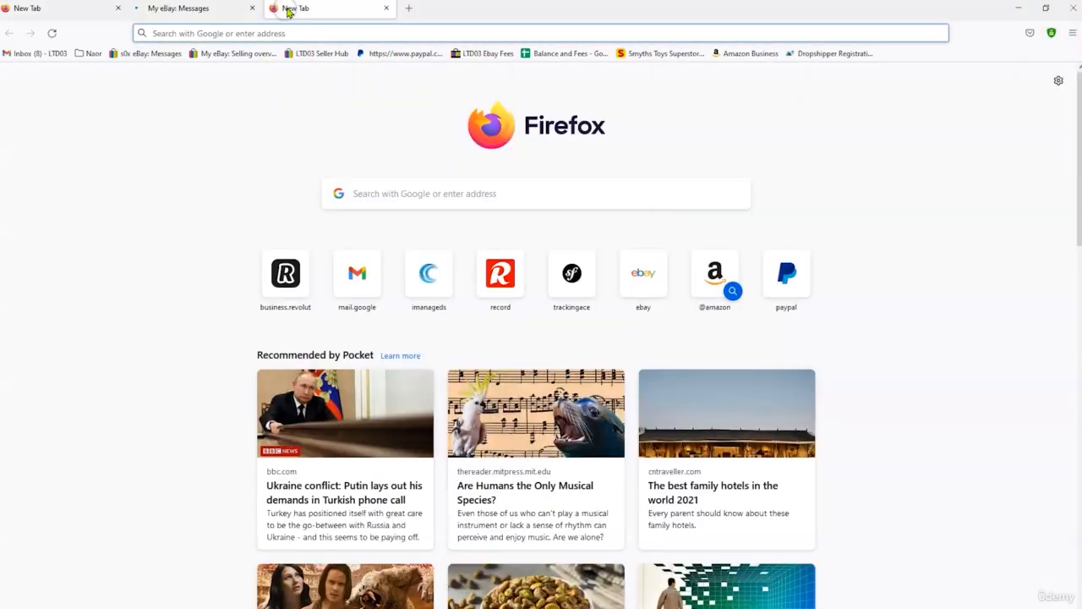
{"action": "type", "text": "ipleak"}
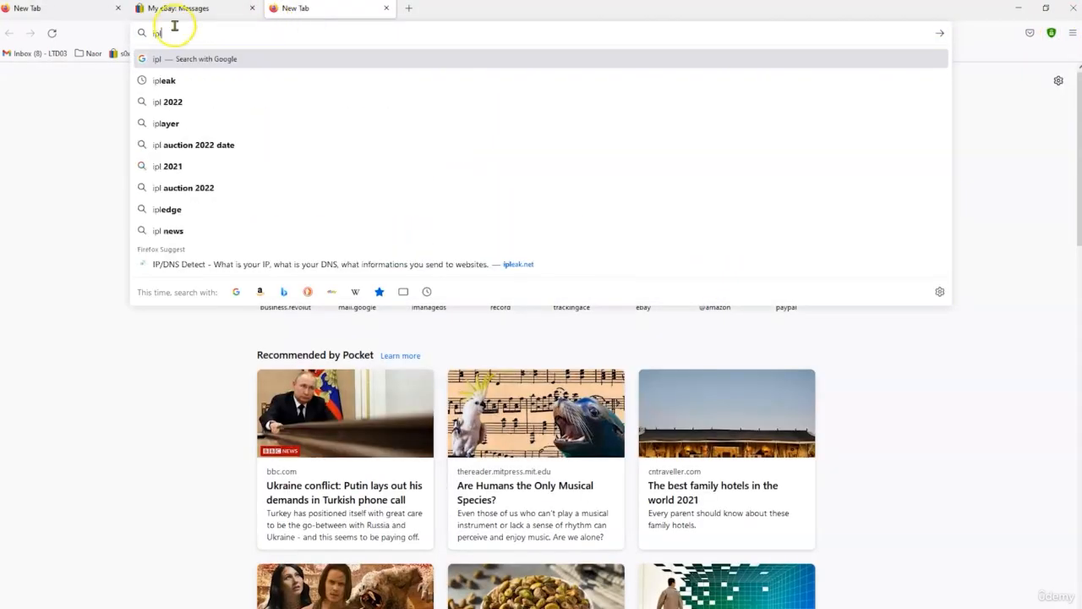
{"action": "key", "text": "Return"}
{"action": "left_click", "coordinate": [143, 195]}
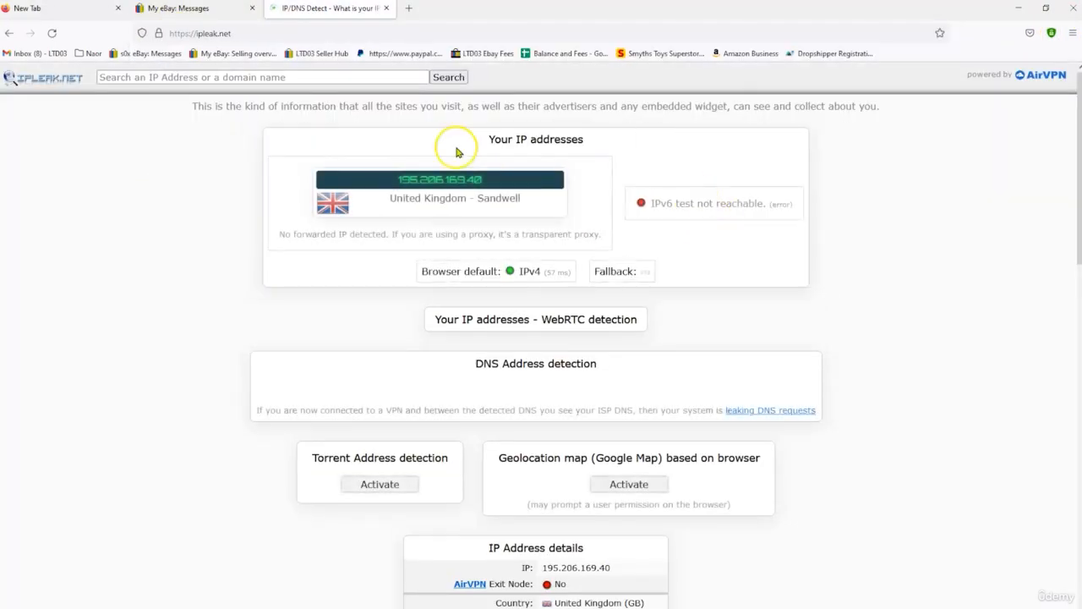
- Review the connection status, LTD03 label and proxy settings in this browser's IPBurger extension options
{"action": "left_click", "coordinate": [203, 8]}
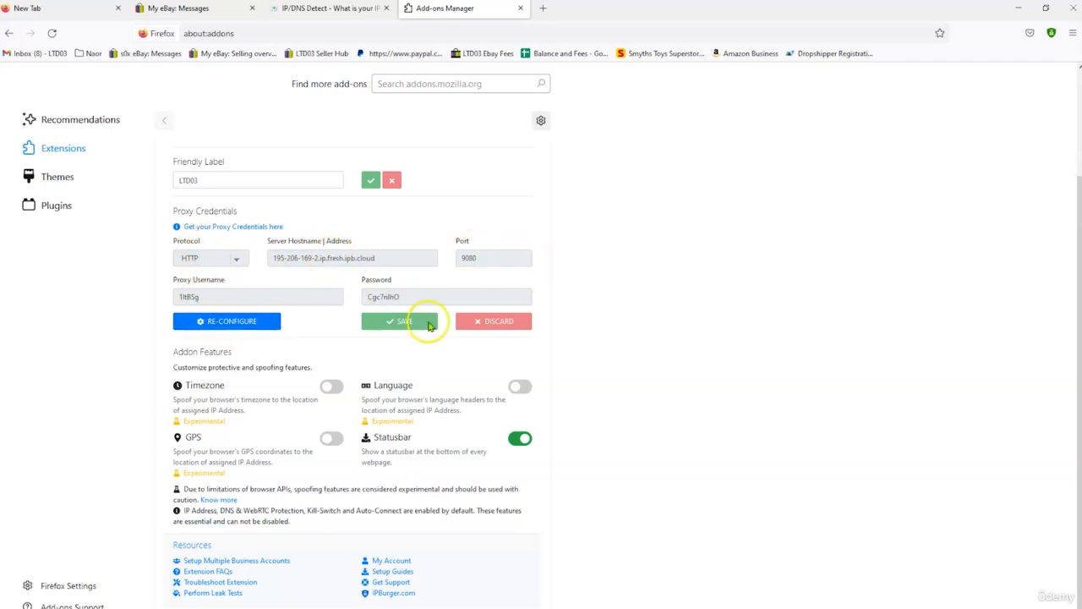
{"action": "scroll", "coordinate": [614, 305], "scroll_direction": "up", "scroll_amount": 2}
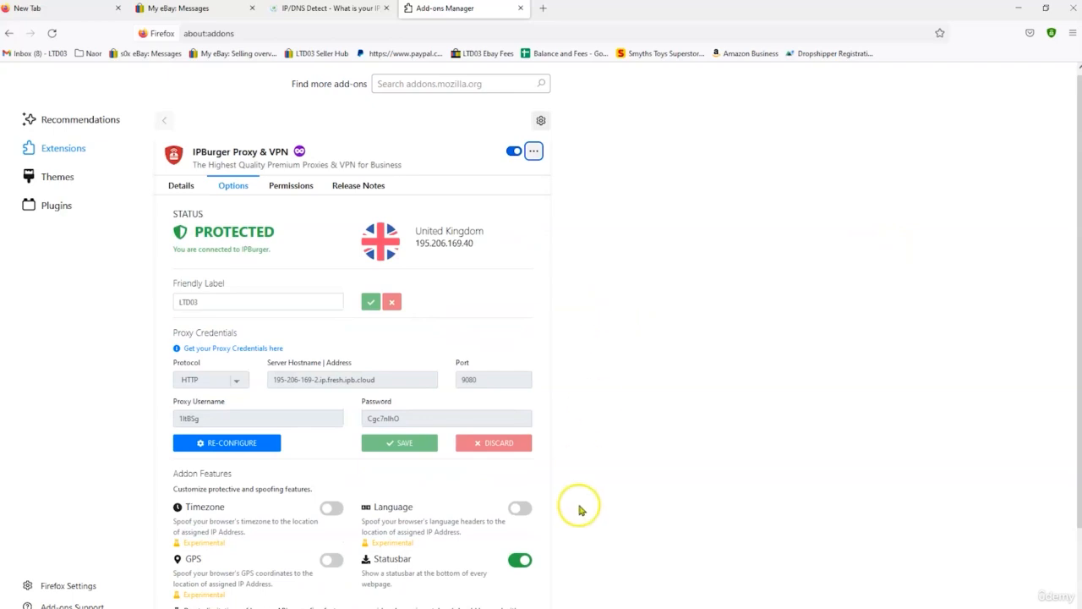